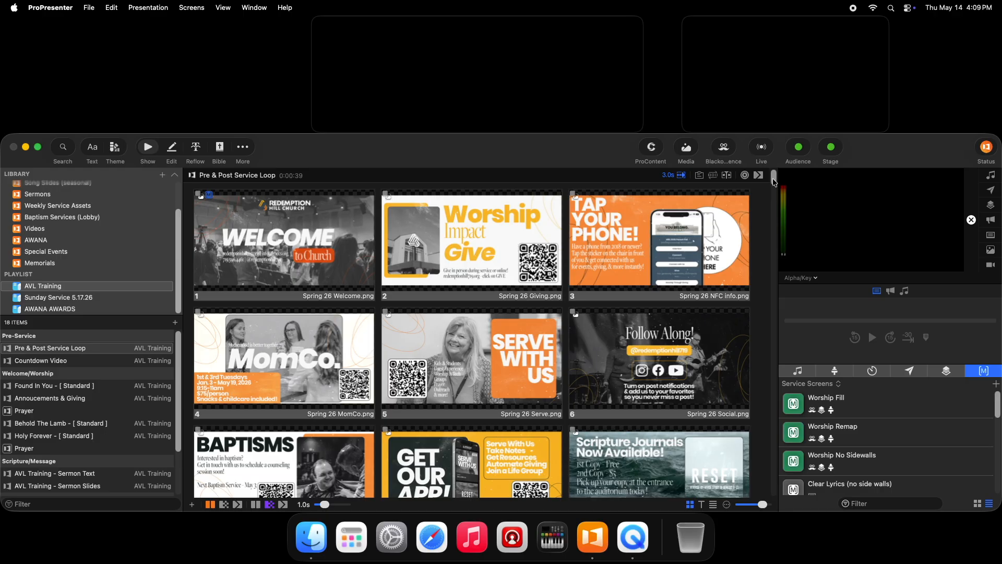
# - Look through the Found In You slides, showing several lyric slides from the verses and choruses
pyautogui.scroll(-15, 774, 181)
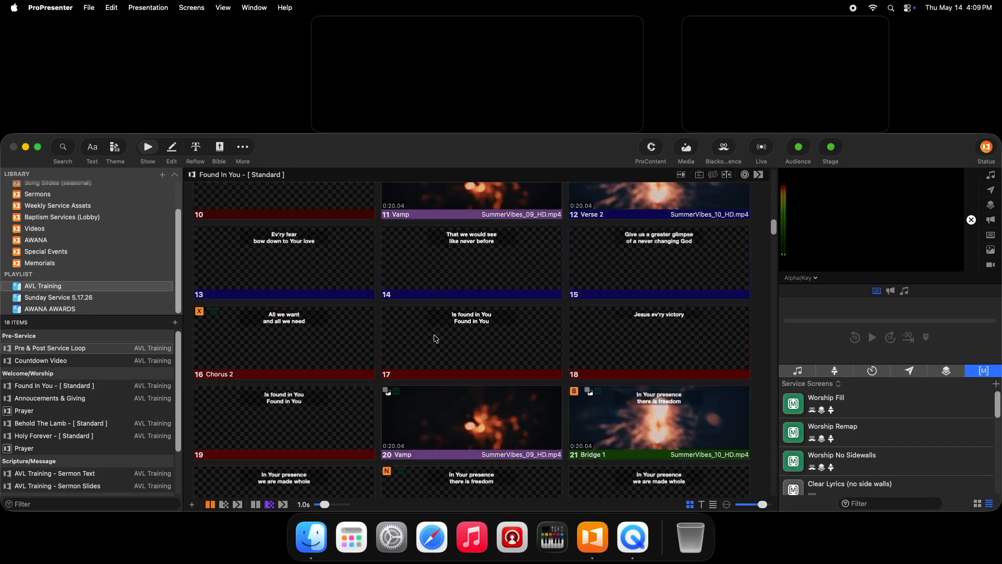
pyautogui.click(436, 338)
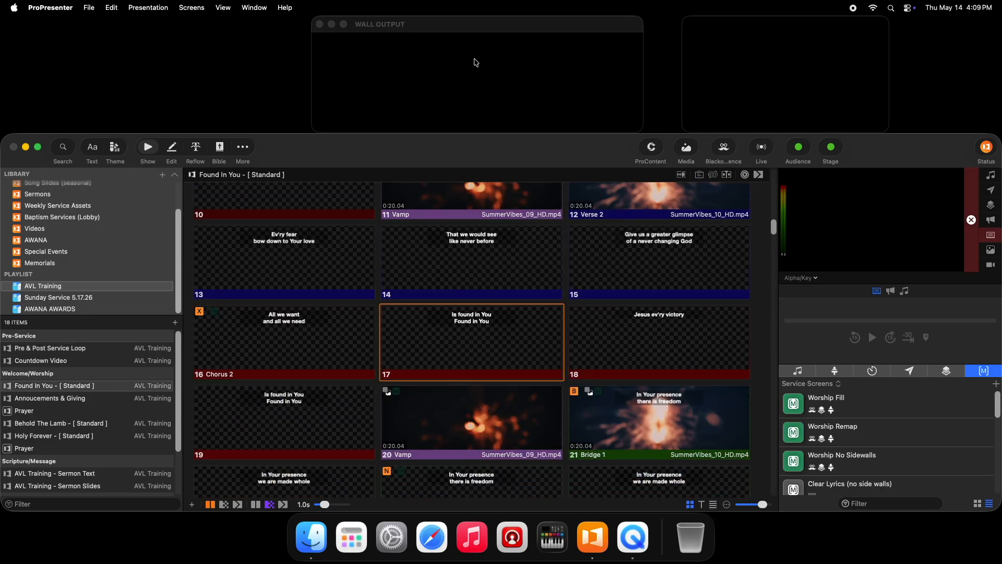
pyautogui.click(489, 274)
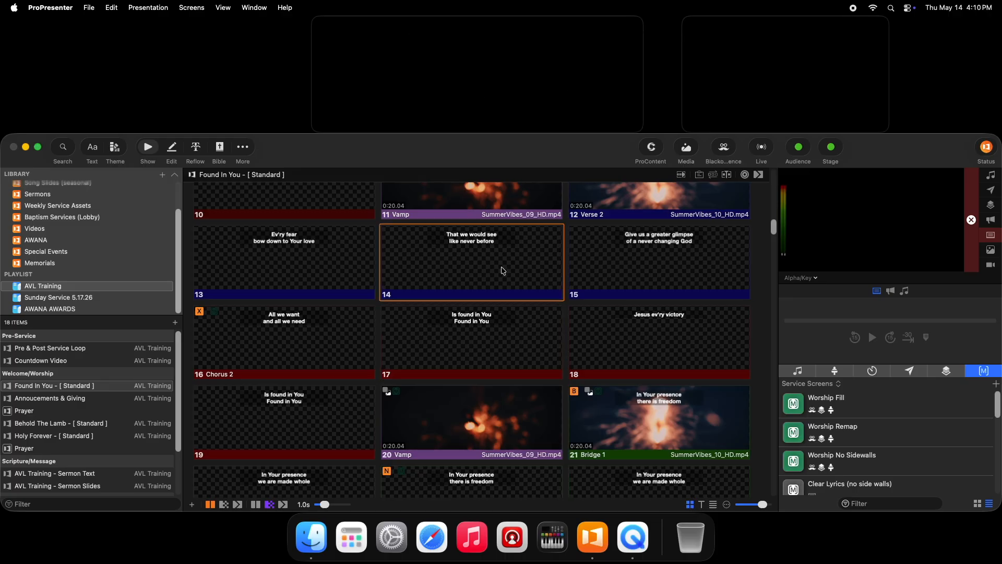
pyautogui.click(618, 259)
pyautogui.click(360, 332)
pyautogui.click(324, 276)
pyautogui.click(437, 262)
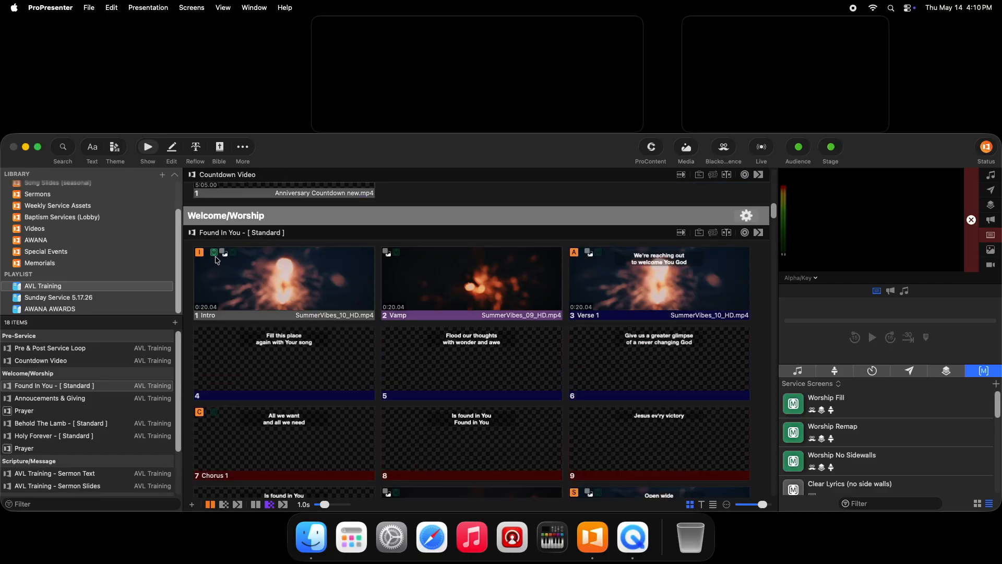
pyautogui.click(216, 260)
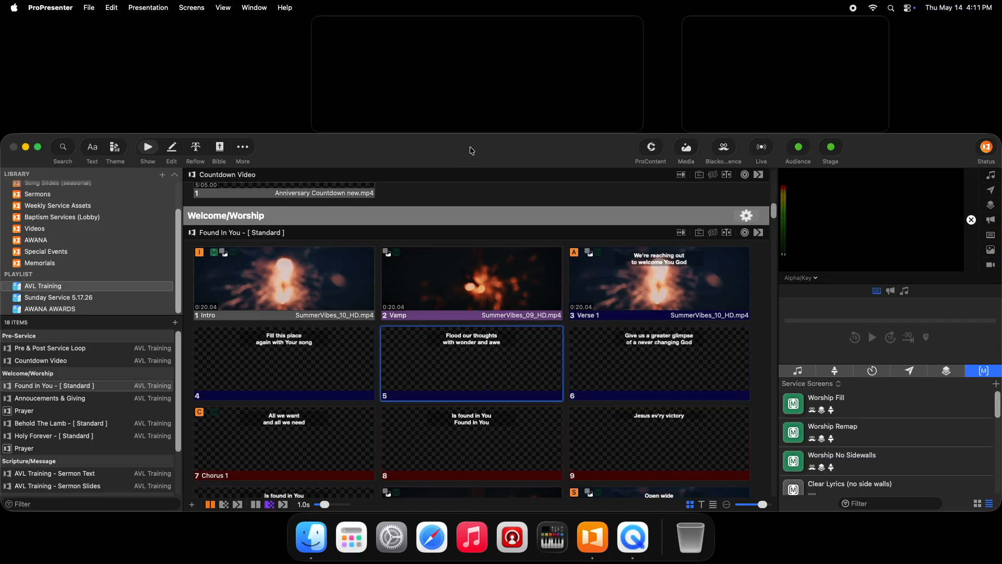
# - Look over the list of stage layouts in the layout editor and return to the show view
pyautogui.click(193, 8)
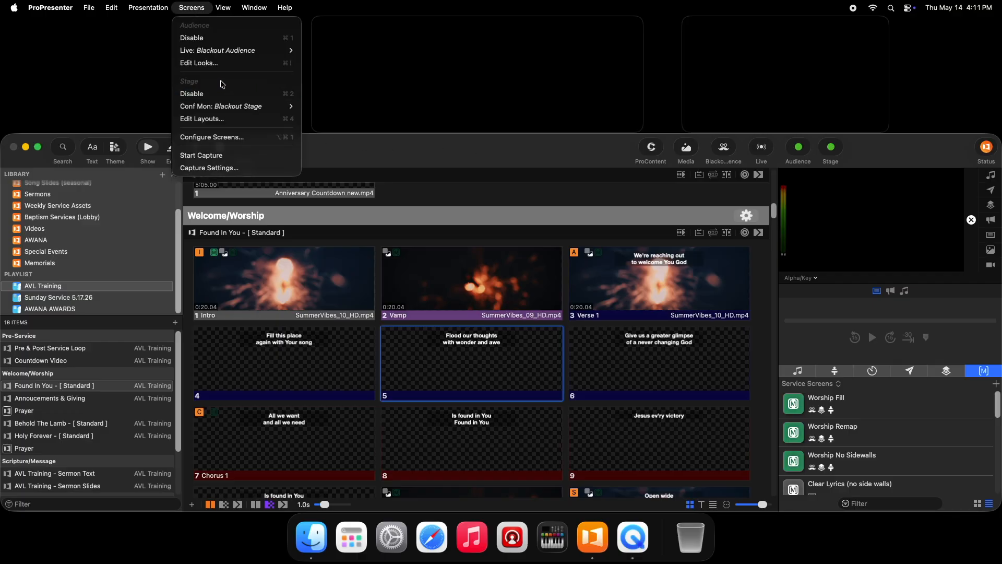
pyautogui.click(223, 123)
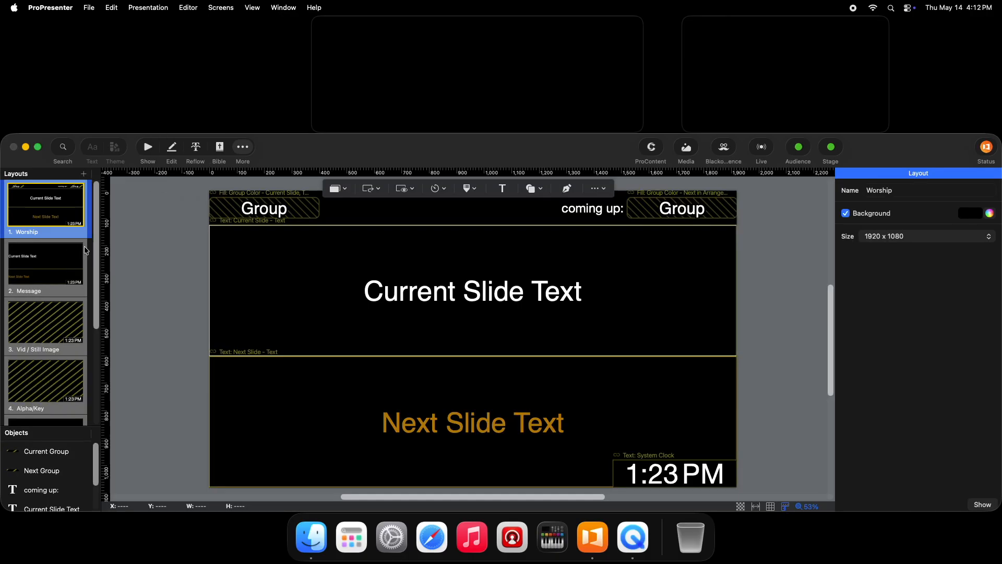
pyautogui.scroll(-5, 86, 251)
pyautogui.scroll(5, 85, 348)
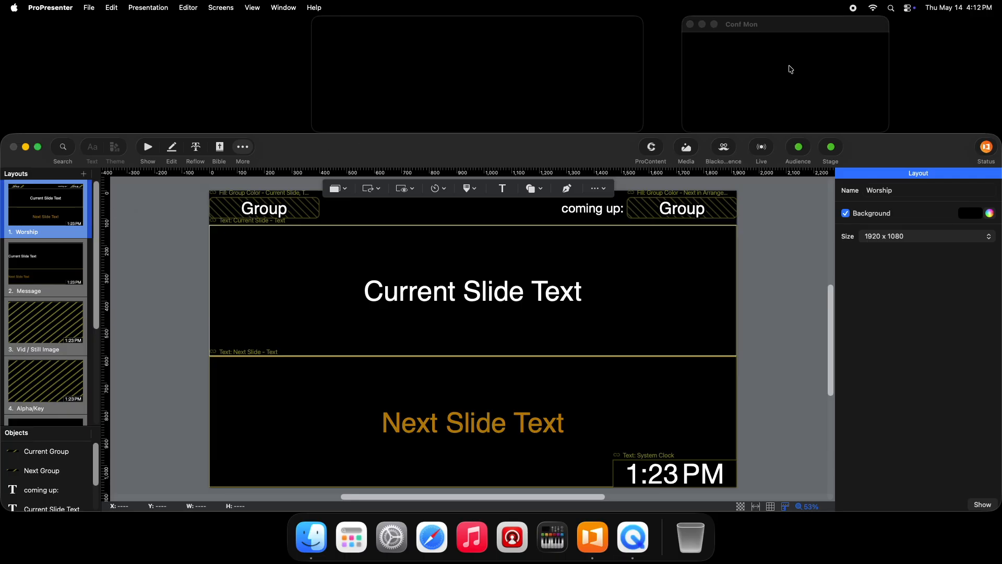
pyautogui.click(148, 148)
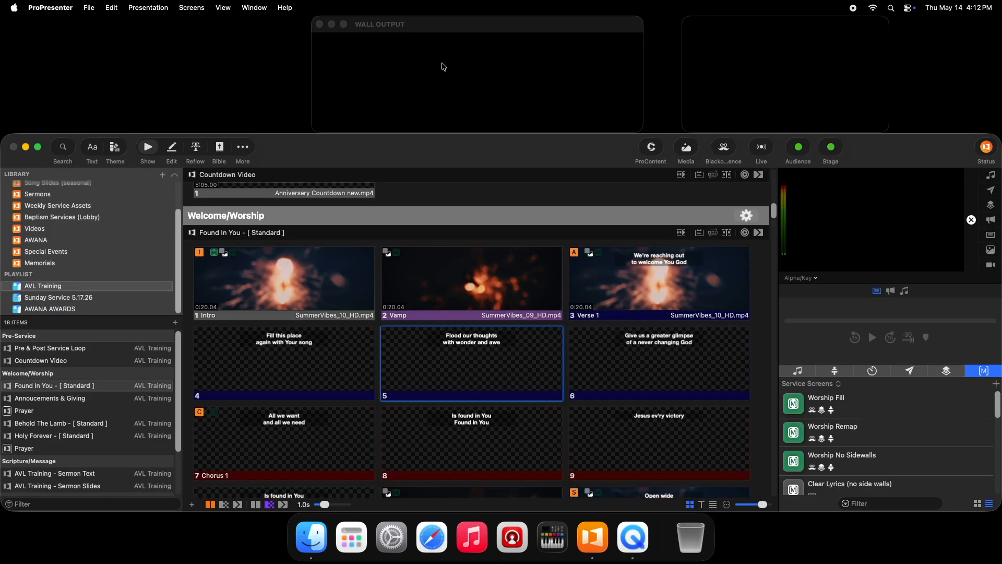
# - Reopen the stage layout editor, survey the layout list, and view the Message and Worship layouts
pyautogui.click(192, 8)
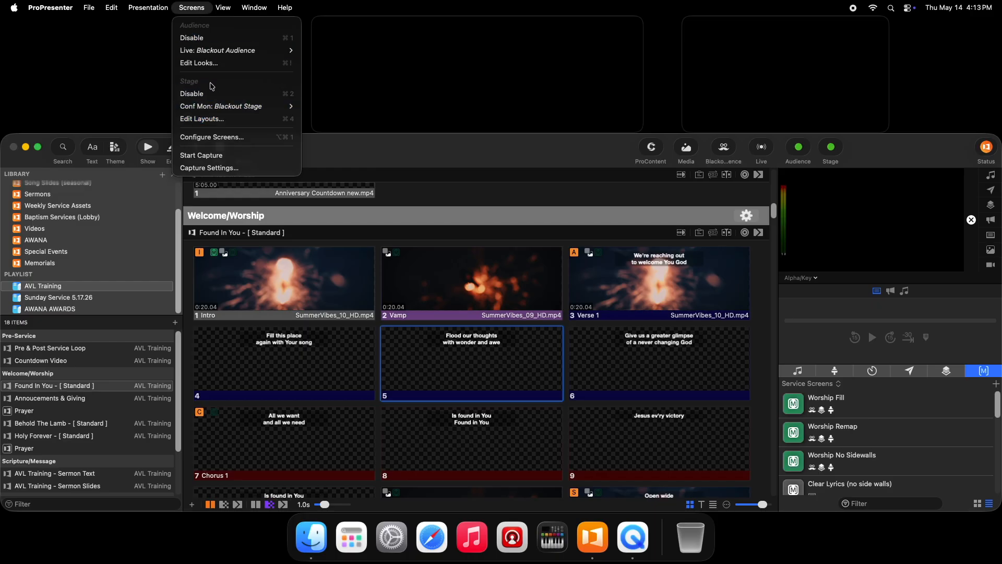
pyautogui.click(202, 118)
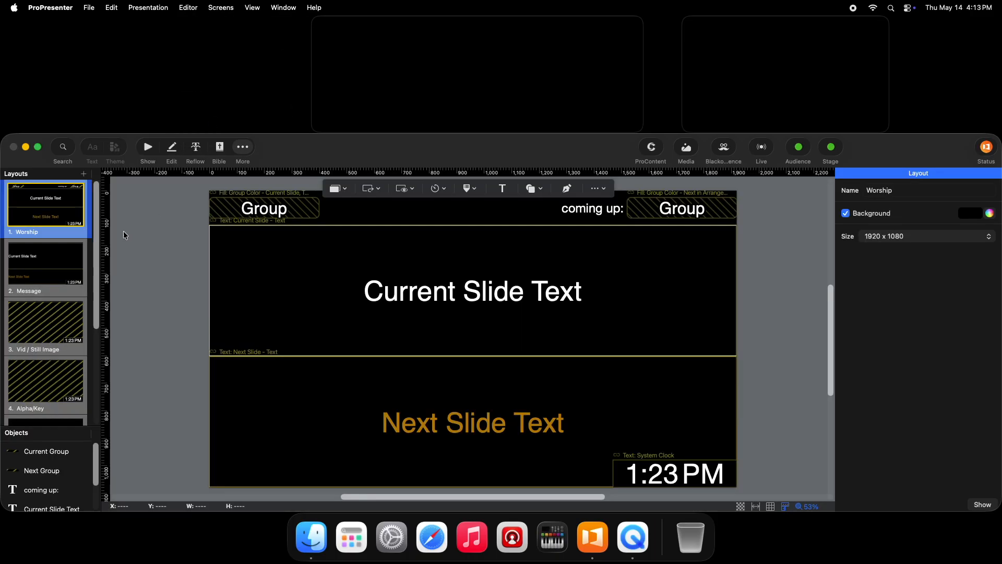
pyautogui.scroll(-3, 86, 276)
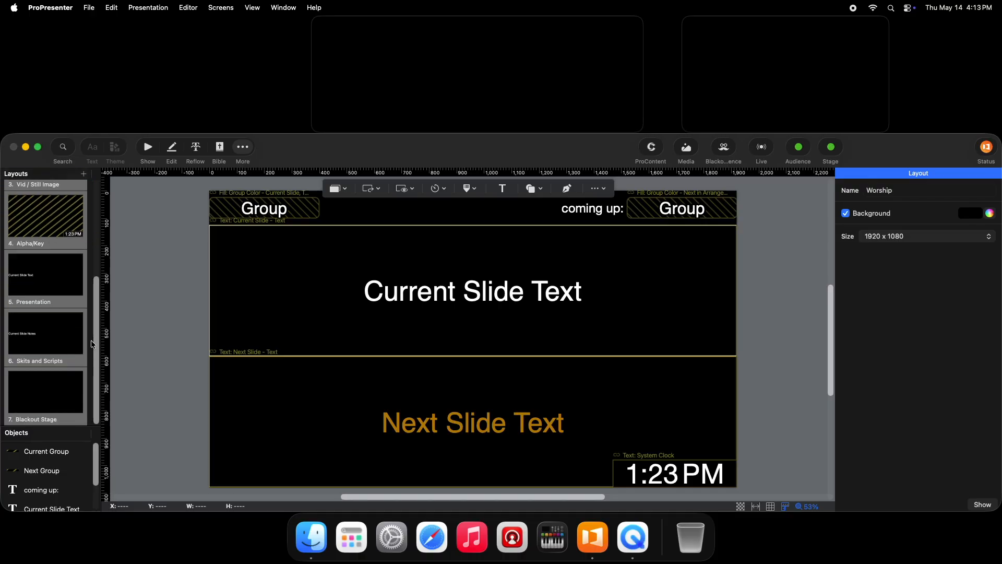
pyautogui.scroll(3, 89, 251)
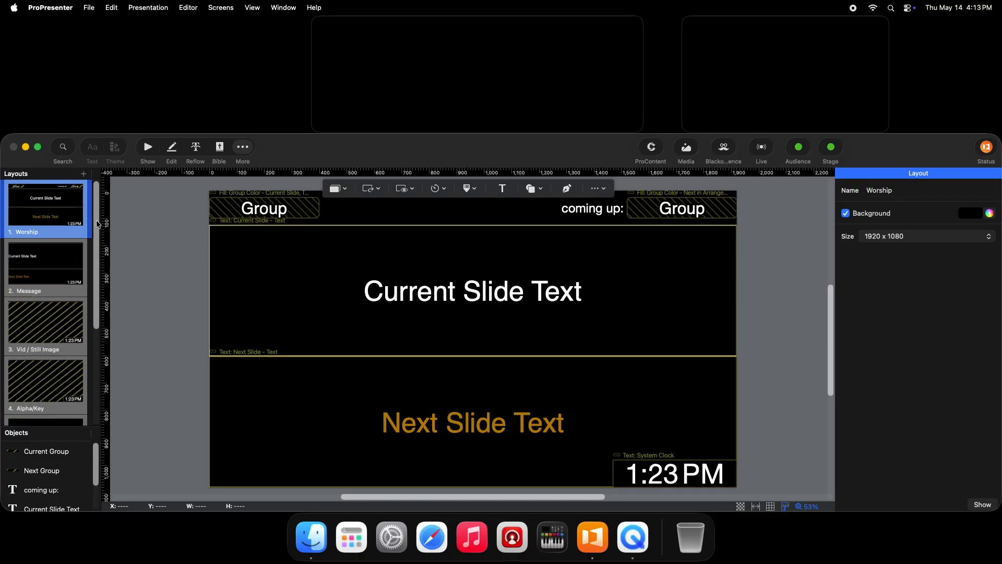
pyautogui.scroll(-4, 97, 224)
pyautogui.scroll(4, 94, 235)
pyautogui.click(46, 261)
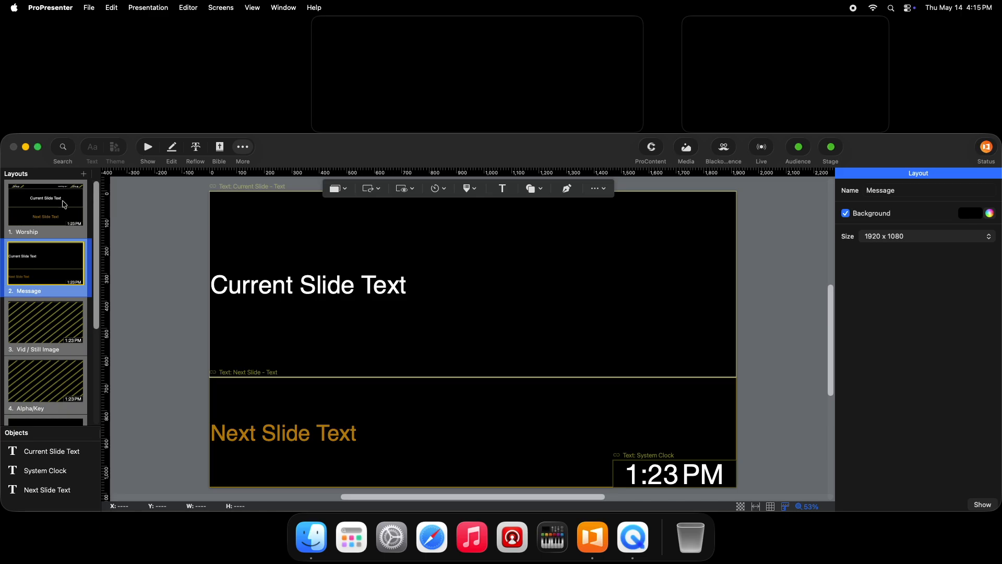
pyautogui.click(64, 204)
# - View the Vid / Still Image and Alpha/Key stage layouts
pyautogui.scroll(-3, 95, 274)
pyautogui.scroll(-1, 95, 276)
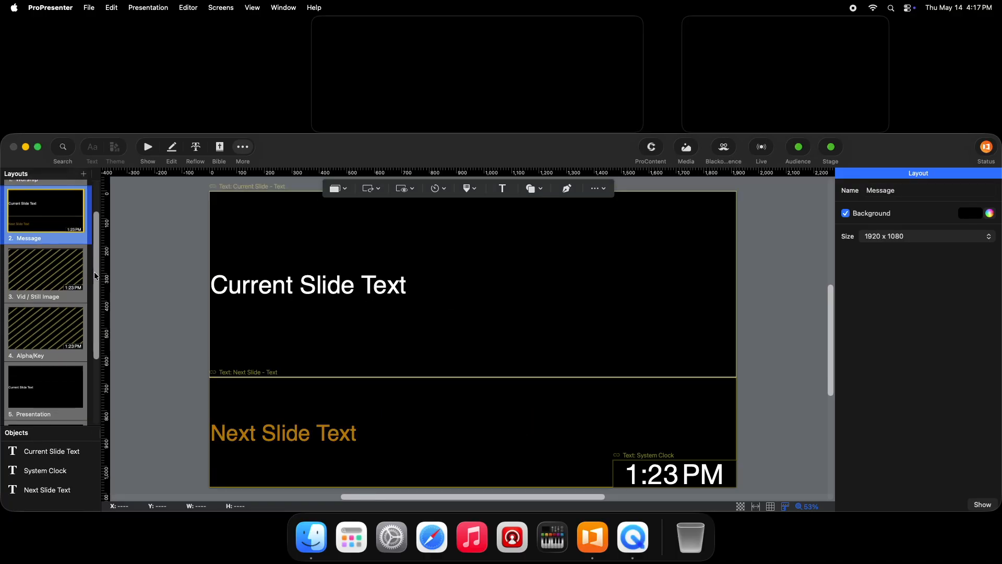
pyautogui.click(49, 282)
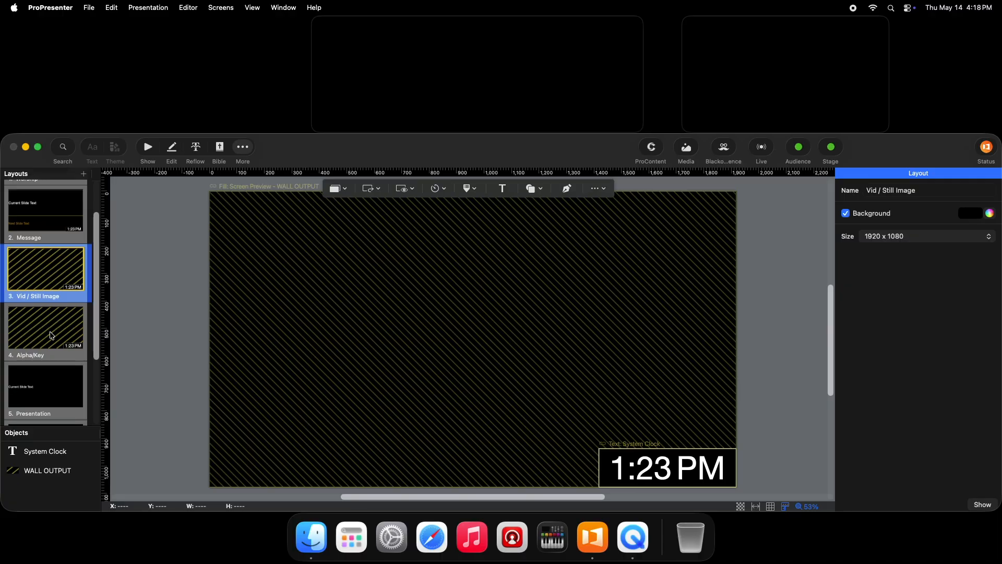
pyautogui.click(51, 335)
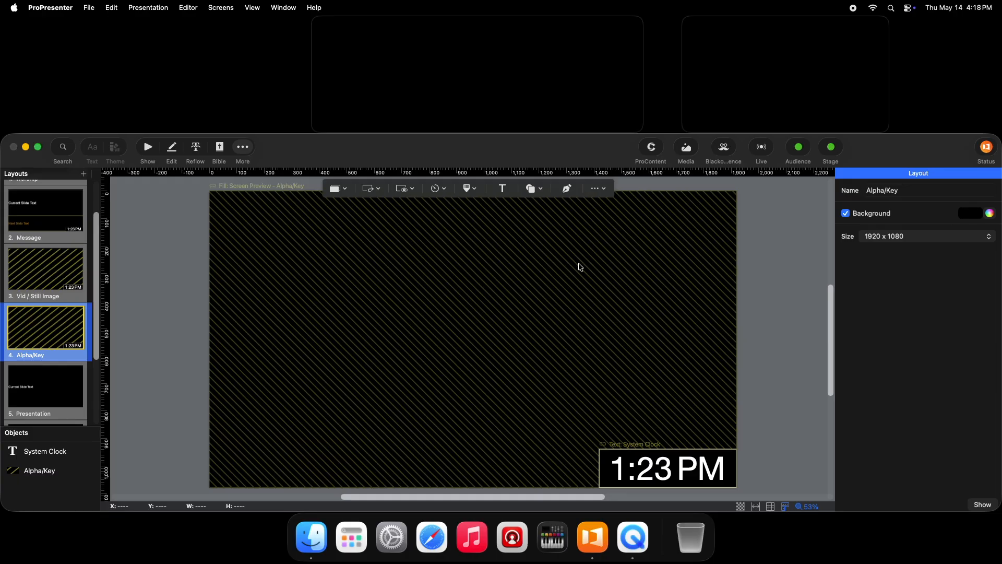
pyautogui.moveTo(97, 289); pyautogui.dragTo(96, 258)
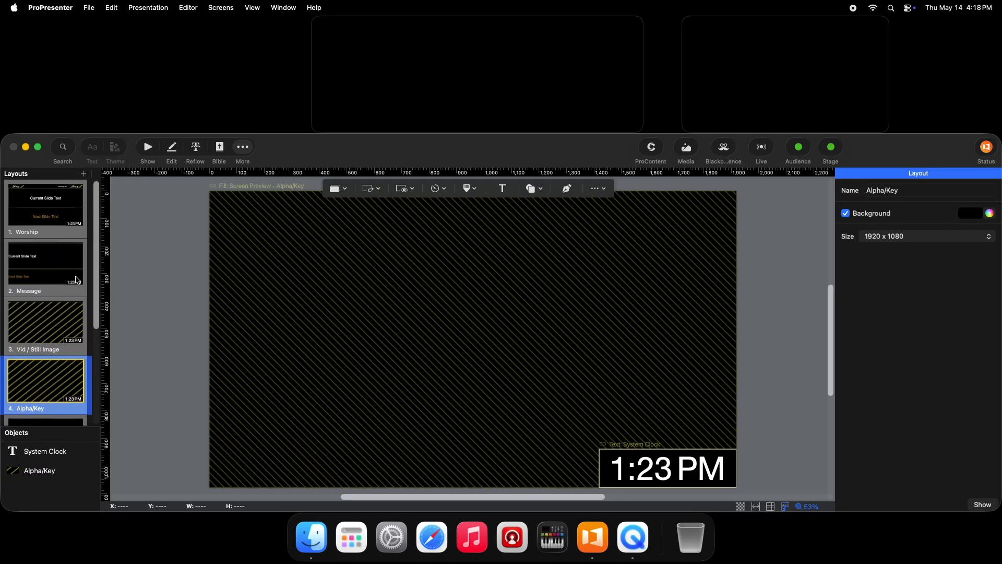
# - Compare the Presentation stage layout with the Skits and Scripts layout
pyautogui.scroll(-3, 96, 261)
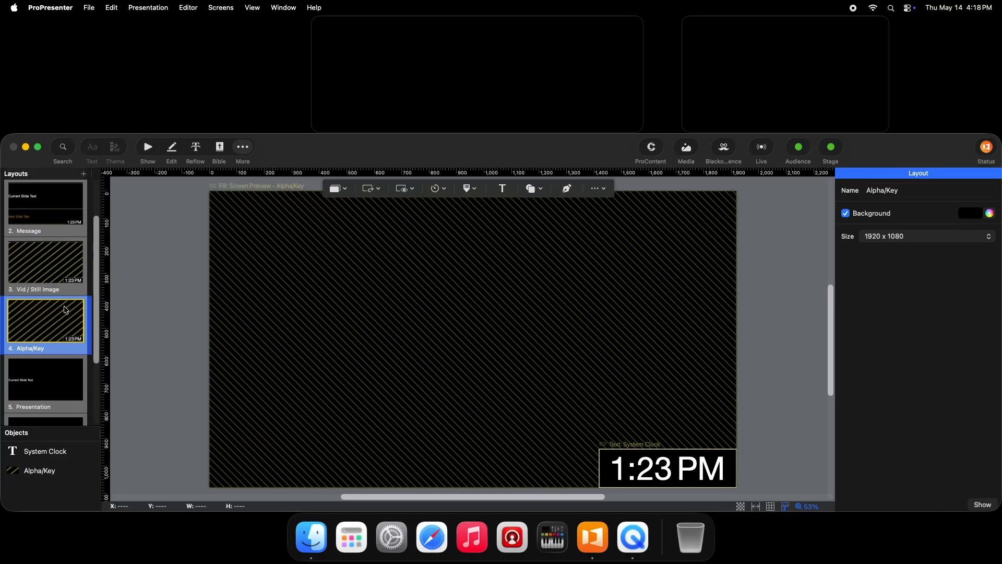
pyautogui.moveTo(98, 272); pyautogui.dragTo(87, 321)
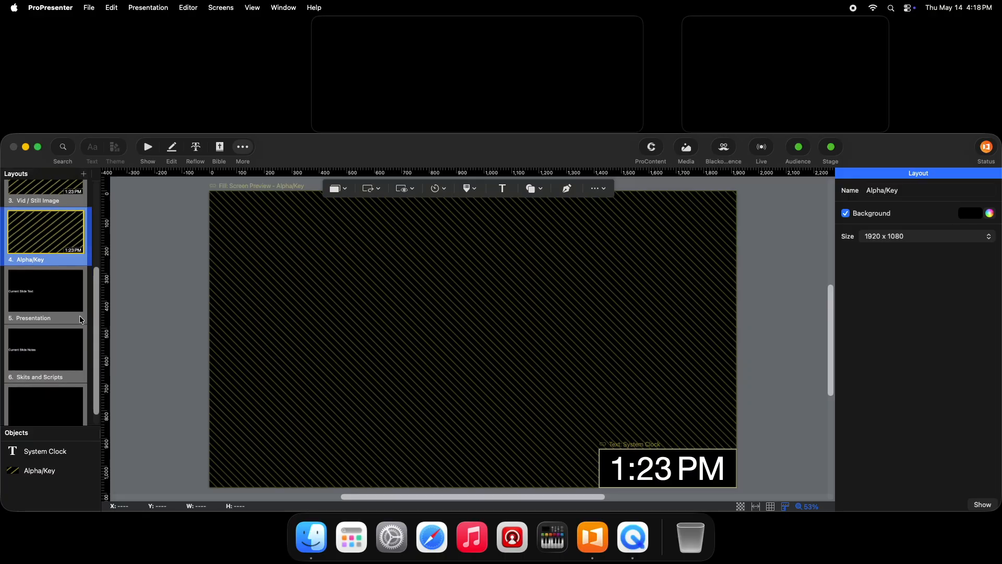
pyautogui.click(51, 303)
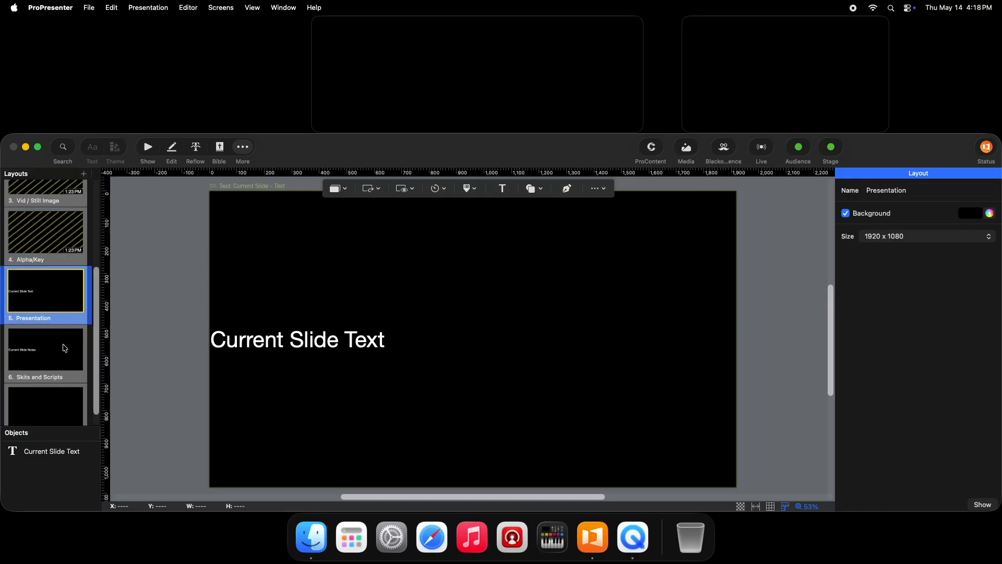
pyautogui.scroll(-1, 58, 361)
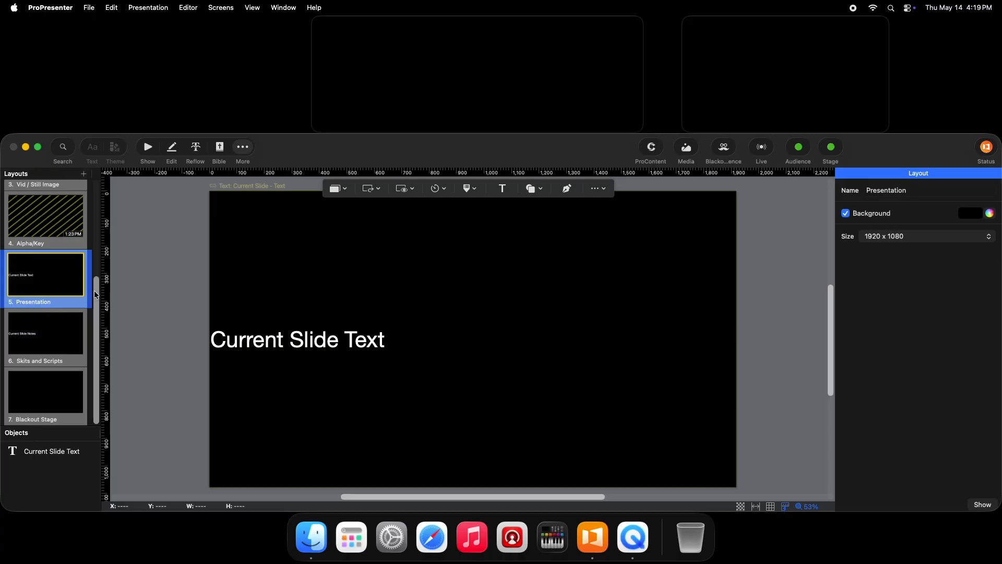
pyautogui.click(63, 346)
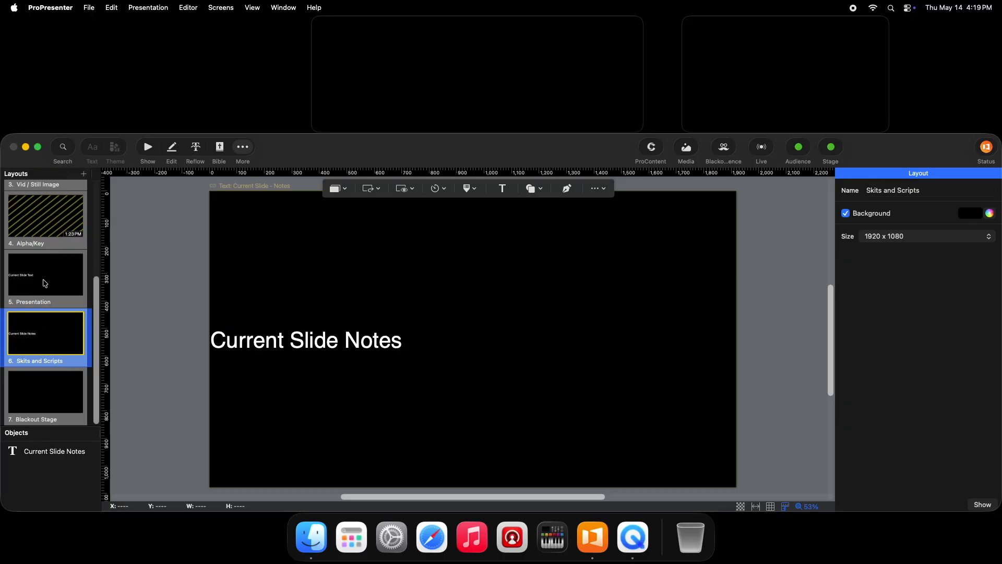
pyautogui.click(45, 283)
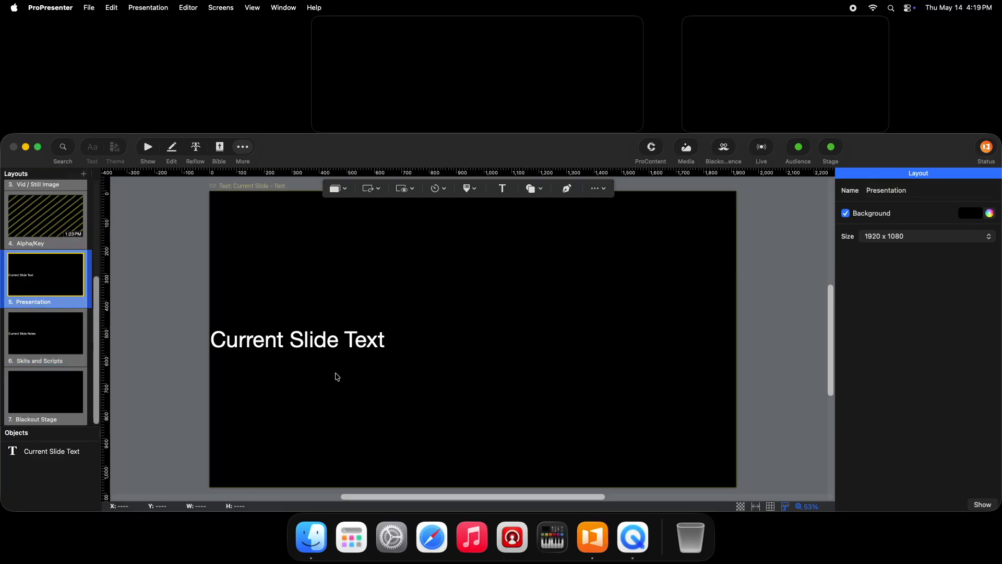
pyautogui.click(32, 335)
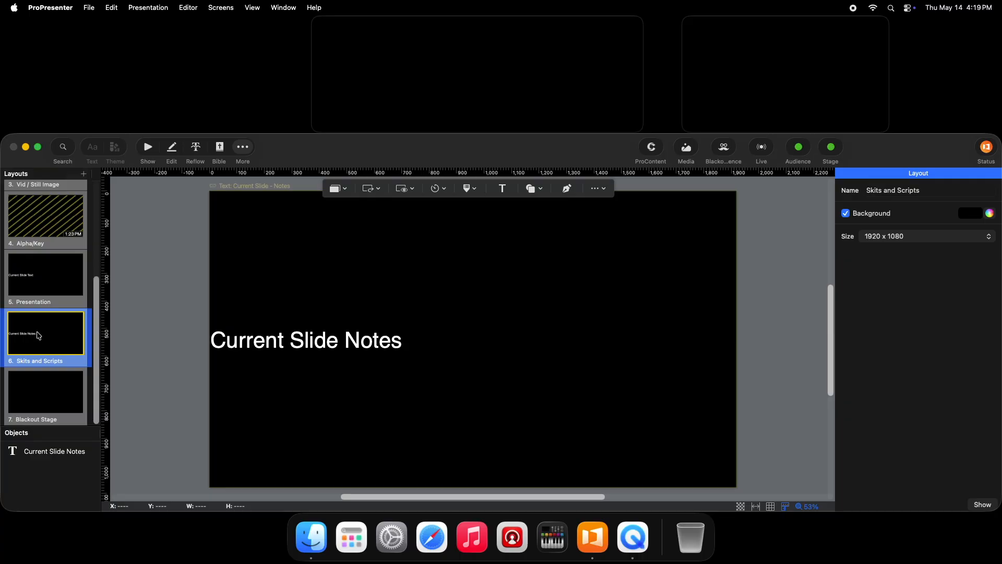
# - Return to the show view and open slide 19 of Found In You for editing to view its slide notes area
pyautogui.press('super+1')
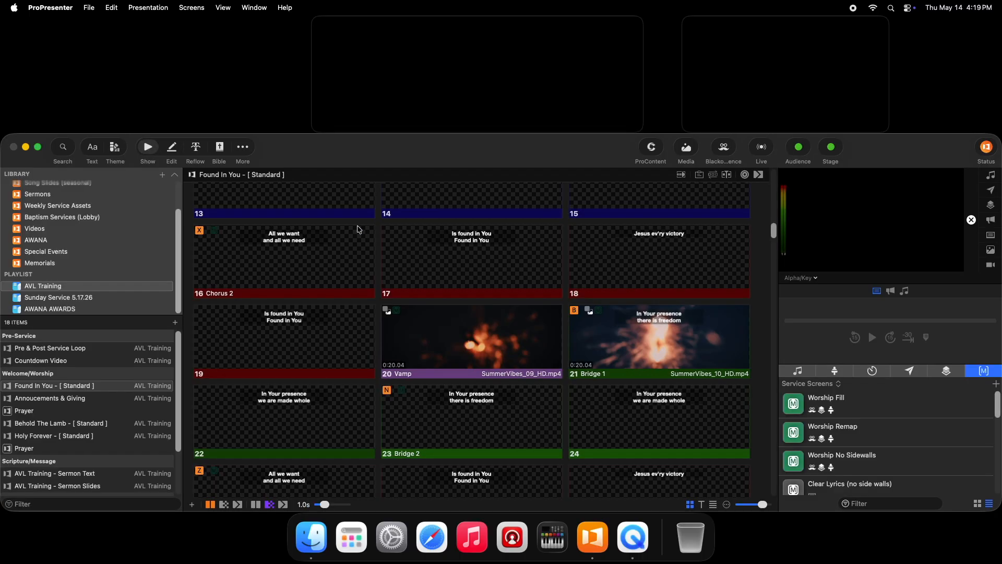
pyautogui.rightClick(289, 330)
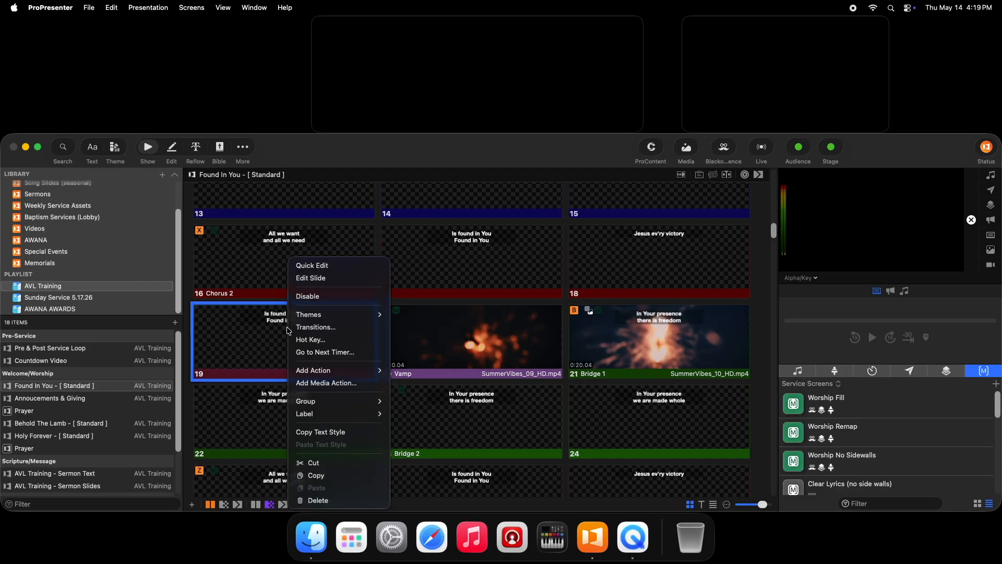
pyautogui.click(320, 281)
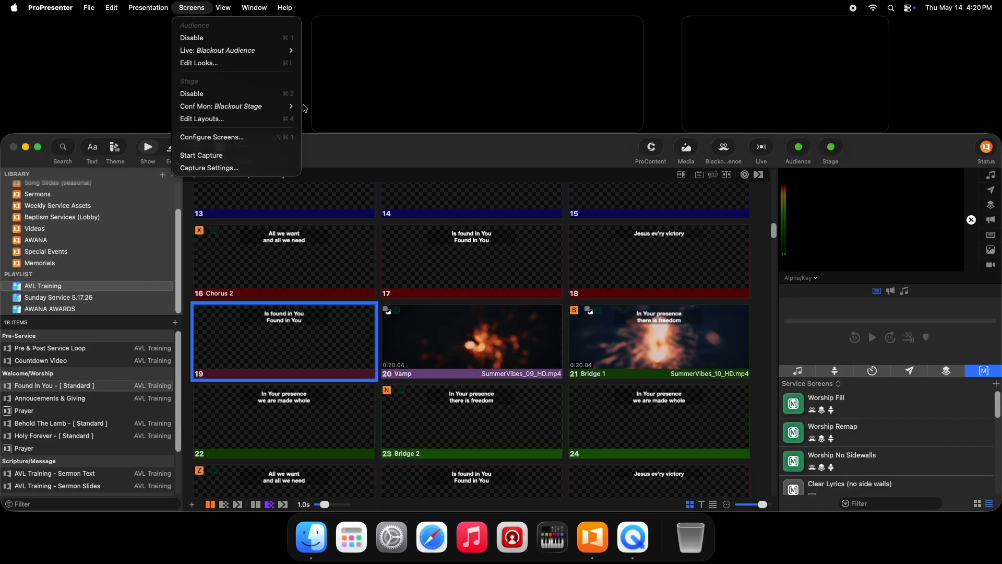
# - Go back to the stage layouts and view the Blackout Stage layout
pyautogui.click(235, 119)
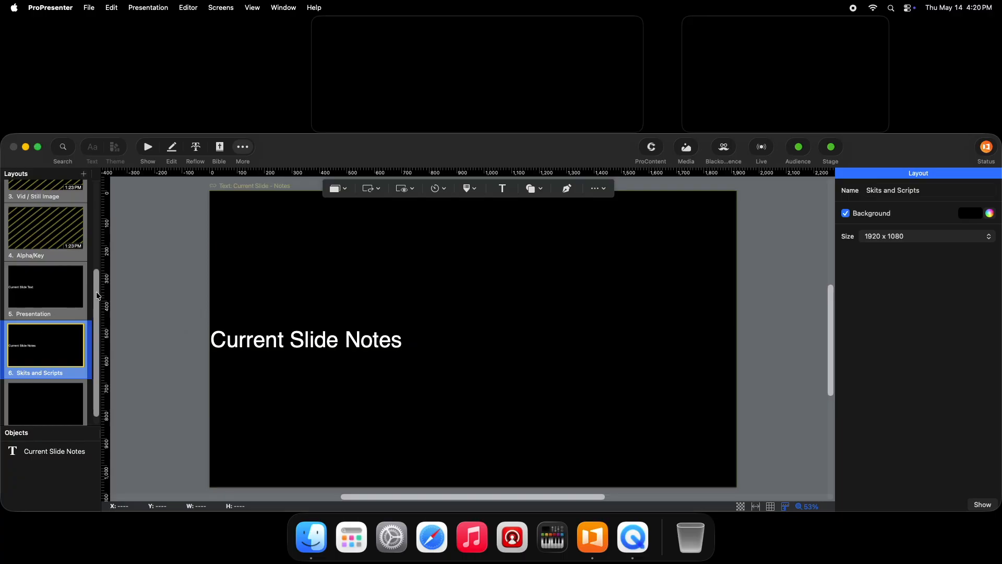
pyautogui.moveTo(97, 297); pyautogui.dragTo(97, 307)
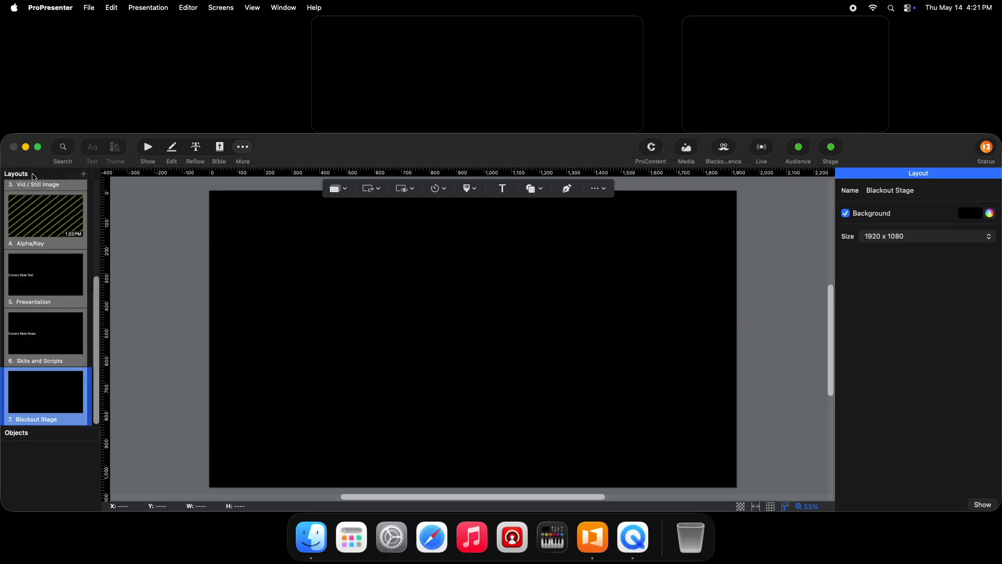
# - Add a new stage layout from the Blank template and insert a text object on it
pyautogui.click(84, 176)
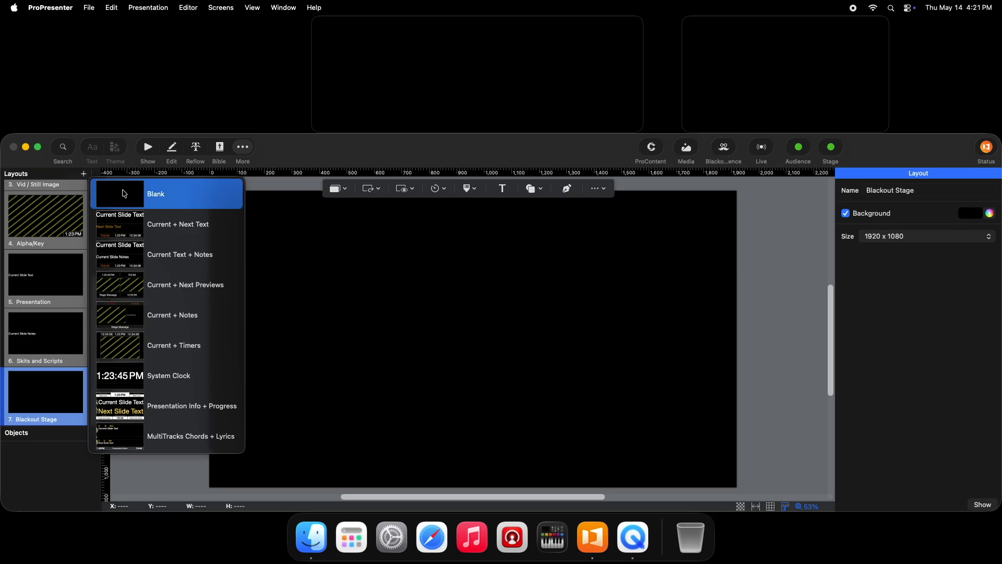
pyautogui.click(157, 205)
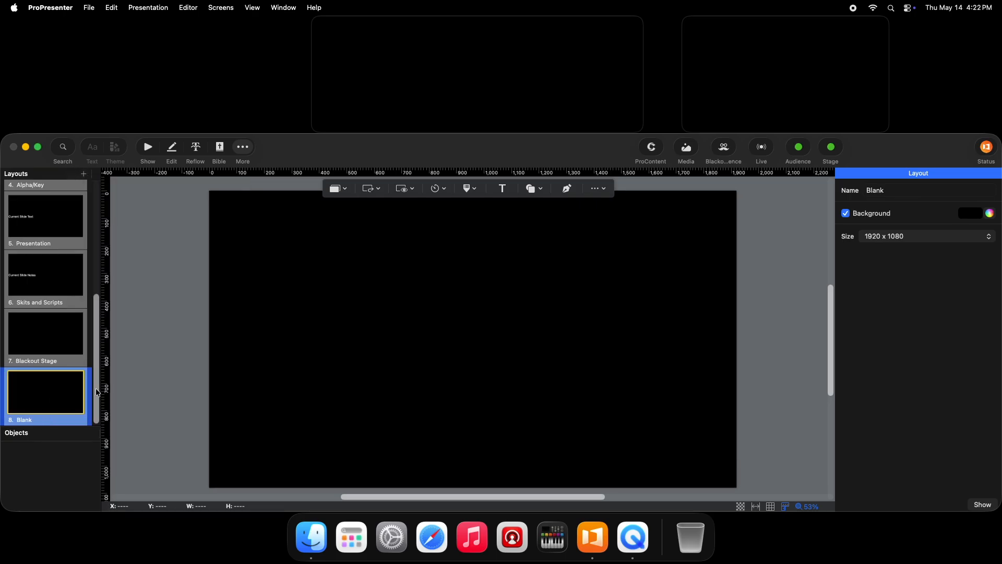
pyautogui.click(502, 188)
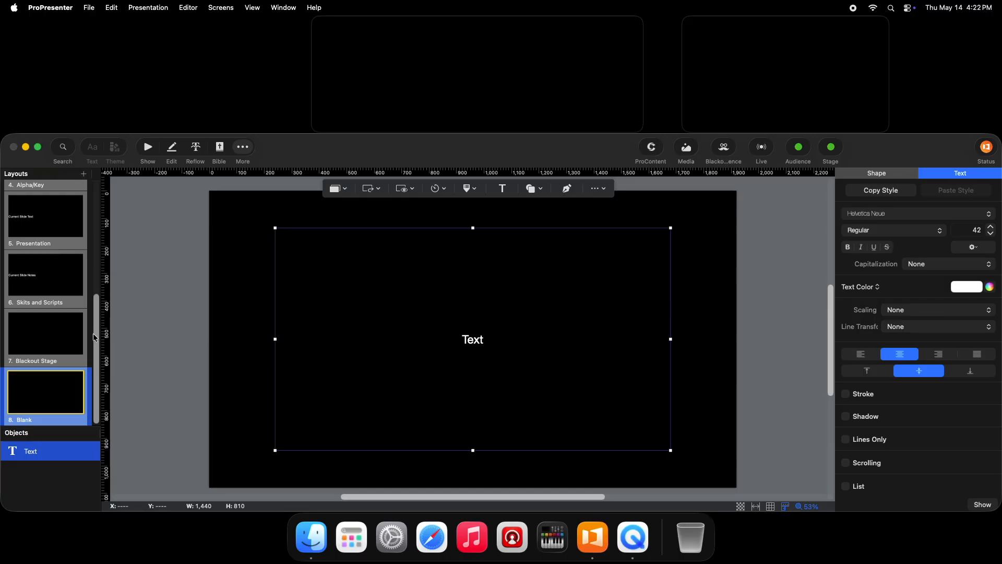
pyautogui.moveTo(95, 335); pyautogui.dragTo(96, 341)
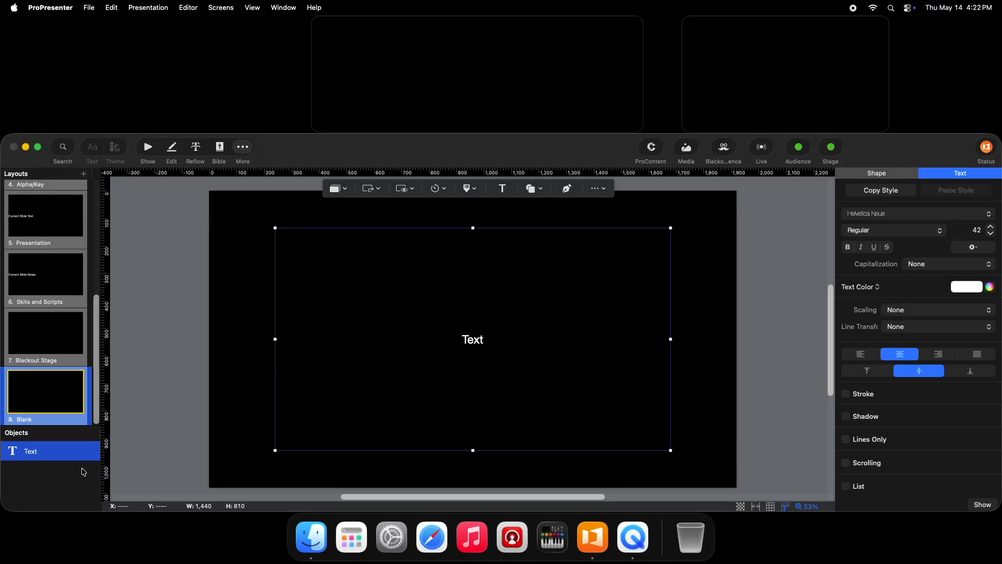
# - Replace the layout's plain text object with a Current Slide Text object spanning the upper half at 1920 by 540
pyautogui.rightClick(43, 457)
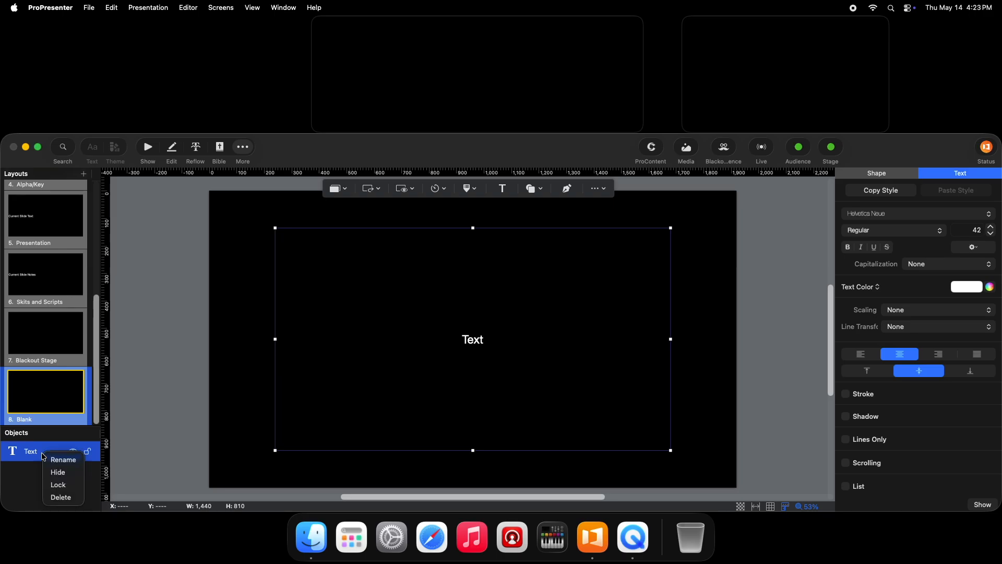
pyautogui.click(62, 499)
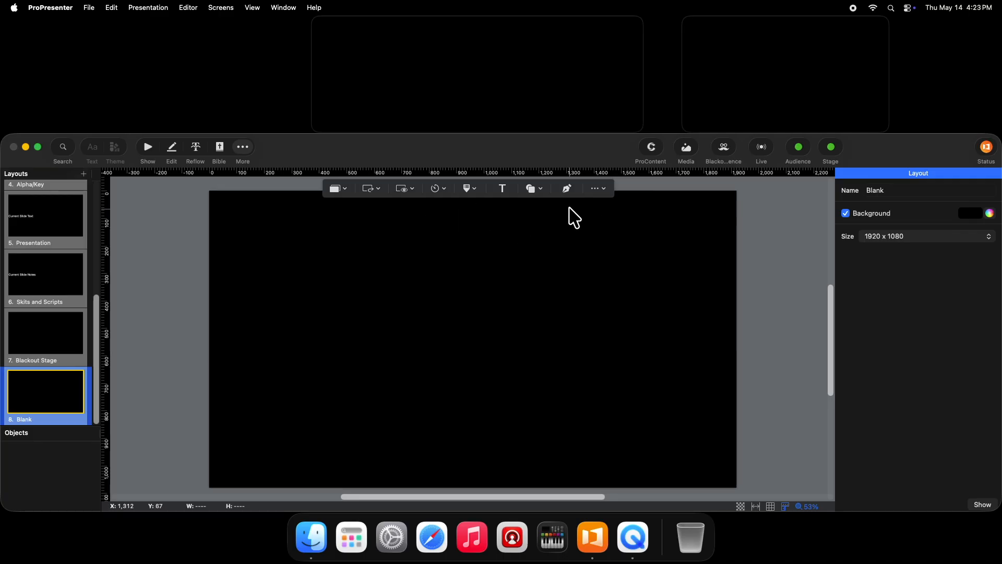
pyautogui.click(339, 189)
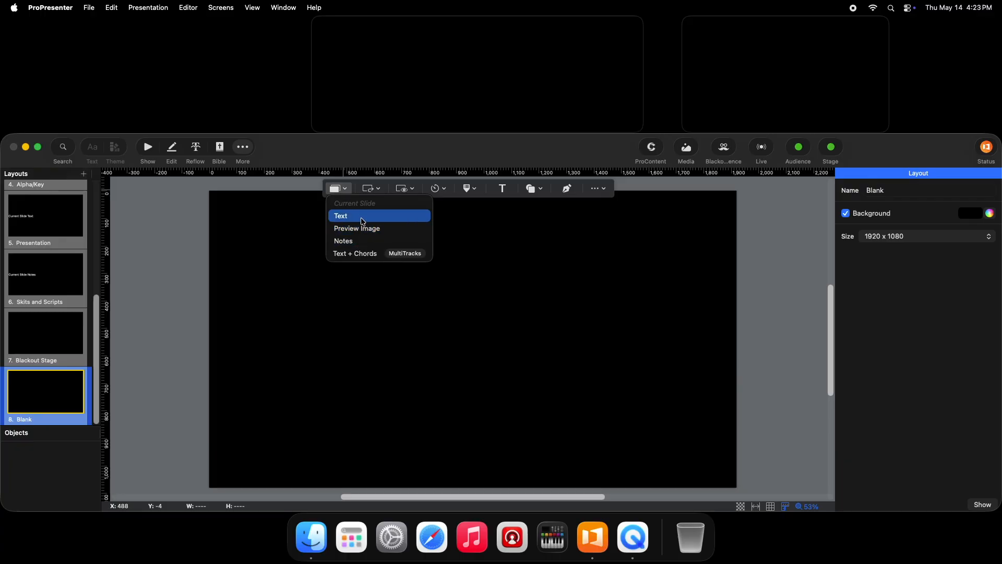
pyautogui.click(362, 220)
pyautogui.moveTo(448, 326); pyautogui.dragTo(450, 290)
pyautogui.moveTo(474, 414); pyautogui.dragTo(474, 339)
pyautogui.moveTo(275, 265); pyautogui.dragTo(209, 266)
pyautogui.moveTo(671, 269); pyautogui.dragTo(737, 266)
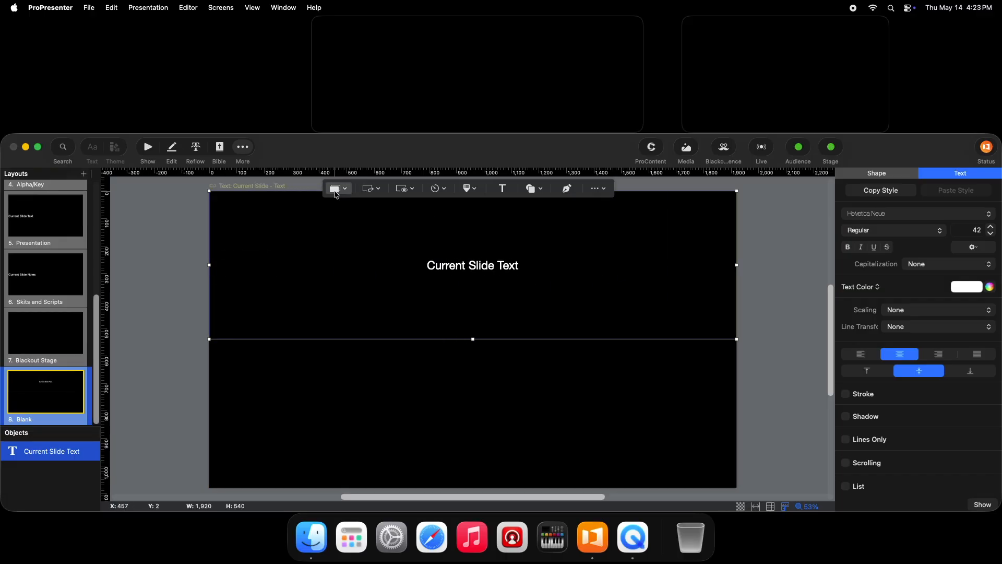
# - Insert a Current Slide Notes object filling the lower half of the layout at 1920 by 540
pyautogui.click(343, 191)
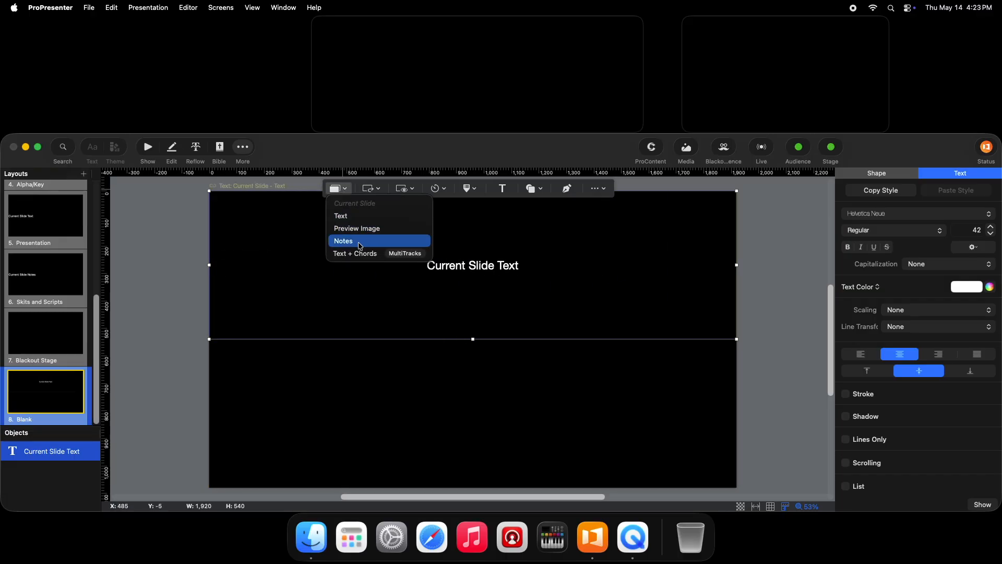
pyautogui.click(358, 242)
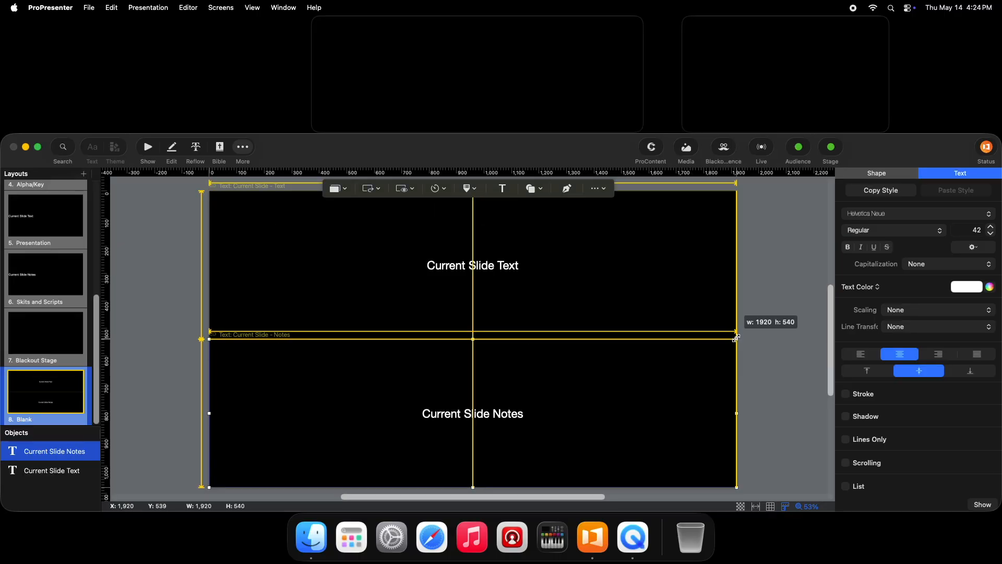
pyautogui.moveTo(737, 338); pyautogui.dragTo(737, 338)
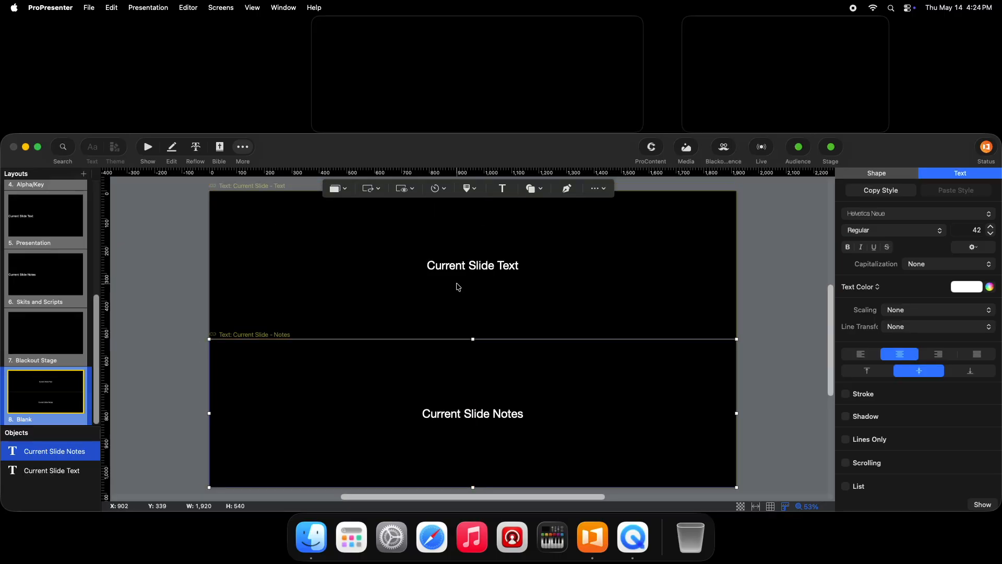
# - Set the Current Slide Text object's scaling to Text up
pyautogui.click(458, 287)
pyautogui.click(939, 310)
pyautogui.click(900, 333)
pyautogui.click(977, 229)
# - Set the Current Slide Notes object's scaling to Text down and its font size to 50
pyautogui.click(418, 407)
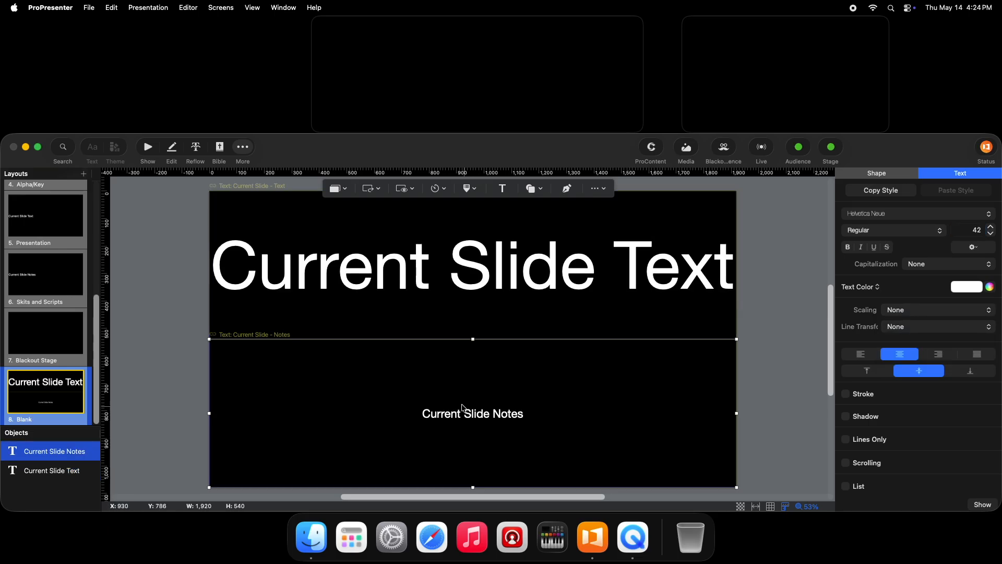
pyautogui.click(922, 316)
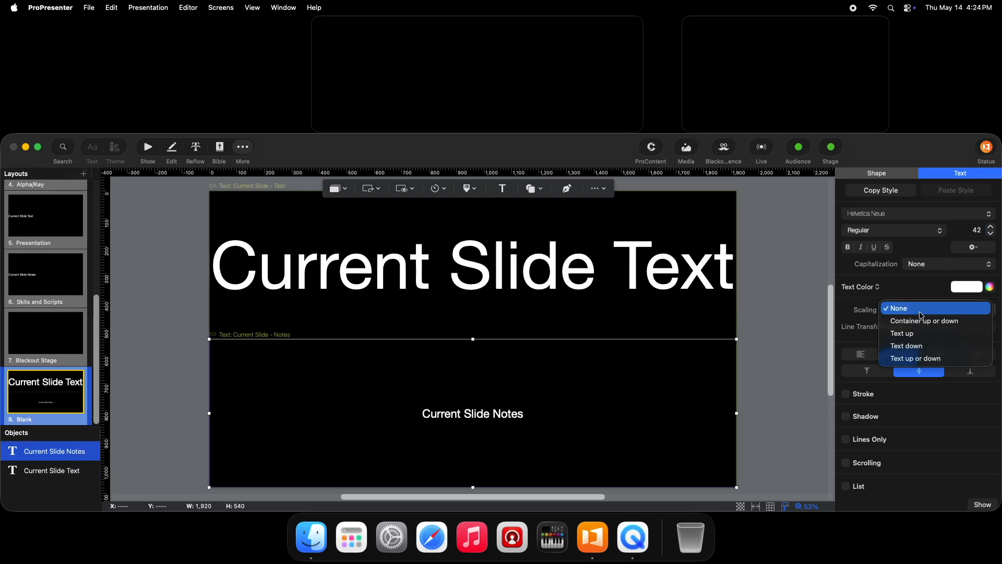
pyautogui.click(925, 346)
pyautogui.click(974, 229)
pyautogui.write('50')
pyautogui.press('Return')
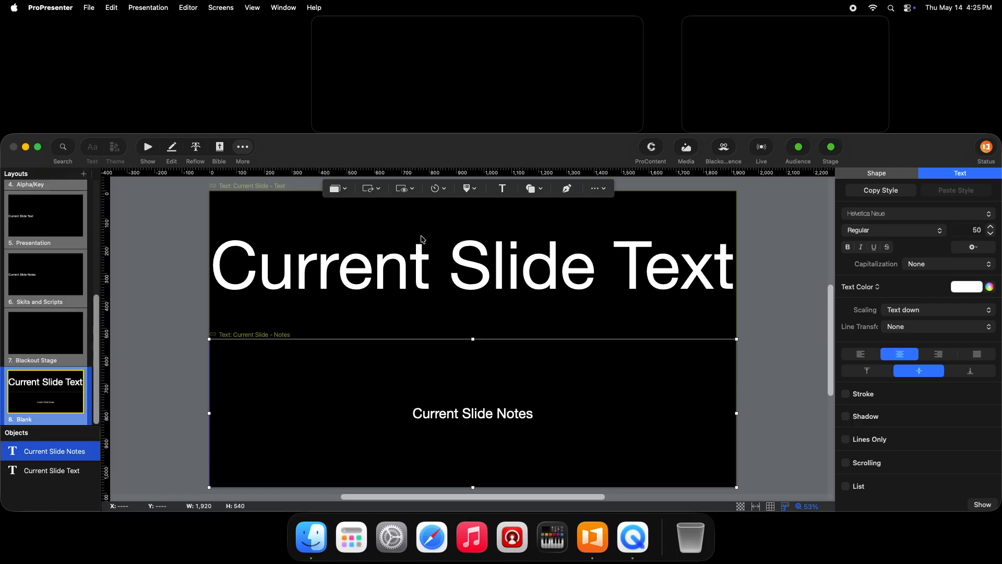
# - Replace the Current Slide Text object with a WALL OUTPUT screen preview covering the layout's upper half at 1920 by 540
pyautogui.click(405, 188)
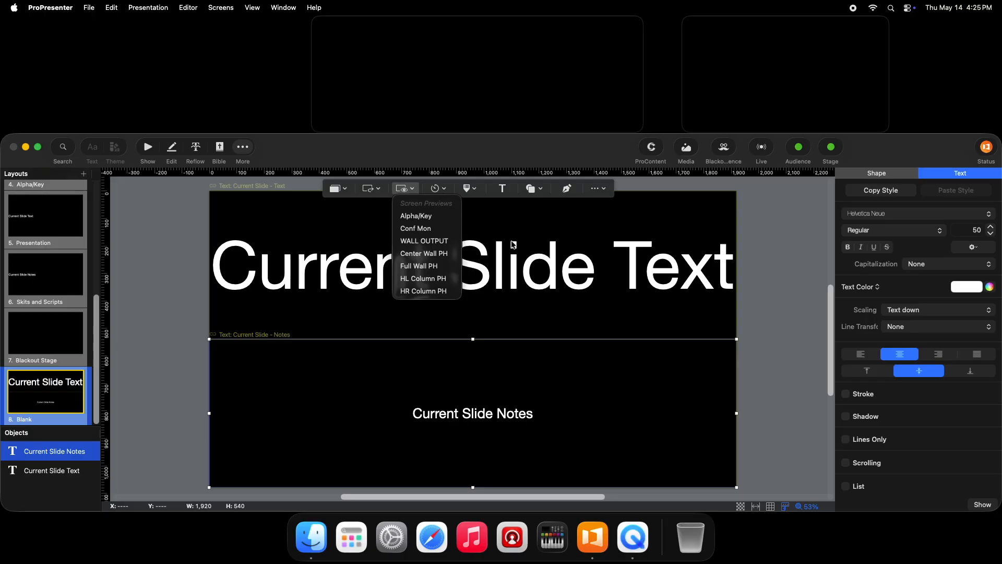
pyautogui.click(422, 266)
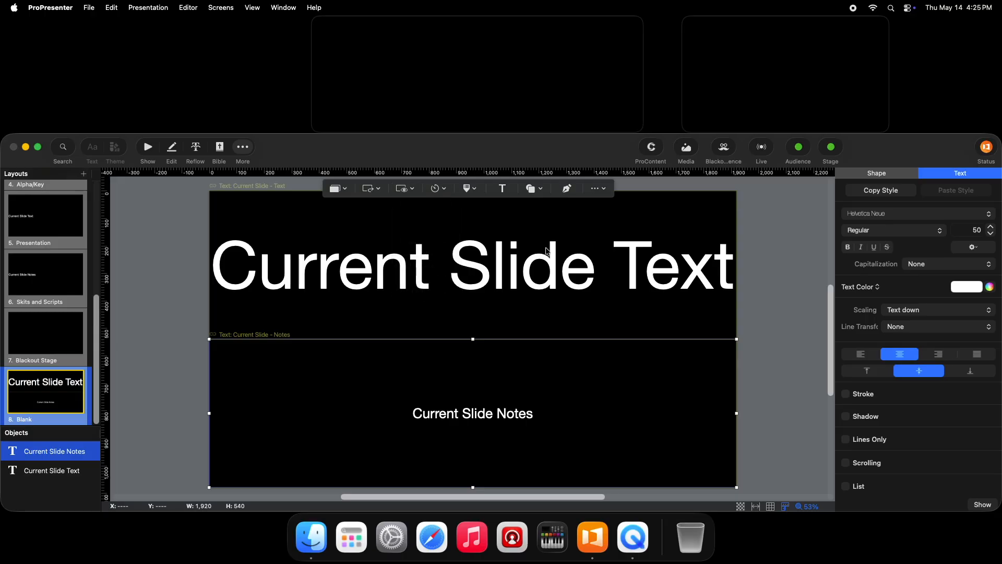
pyautogui.click(426, 268)
pyautogui.press('Delete')
pyautogui.click(412, 191)
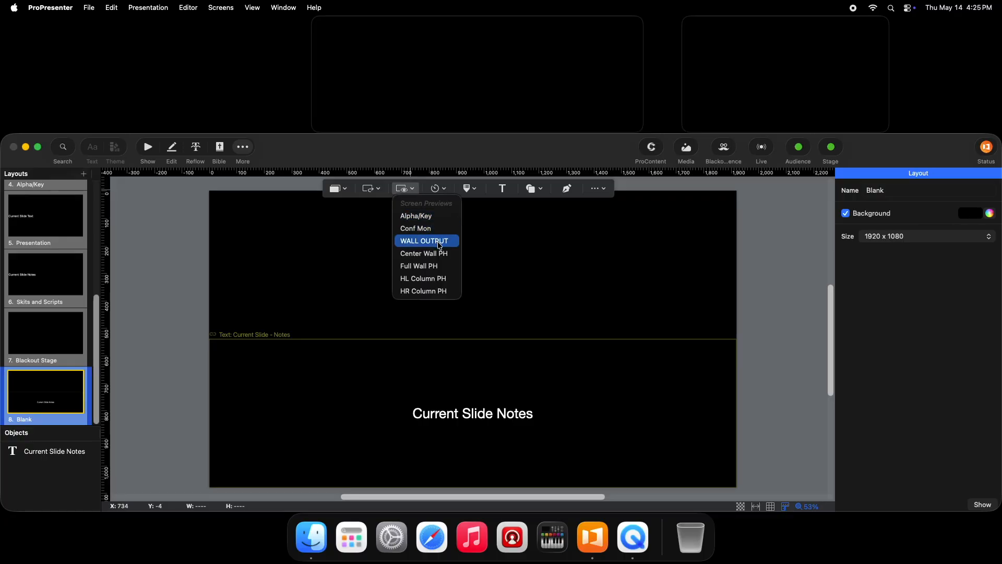
pyautogui.click(424, 241)
pyautogui.moveTo(459, 325); pyautogui.dragTo(289, 249)
pyautogui.moveTo(289, 249); pyautogui.dragTo(232, 225)
pyautogui.moveTo(259, 240); pyautogui.dragTo(732, 338)
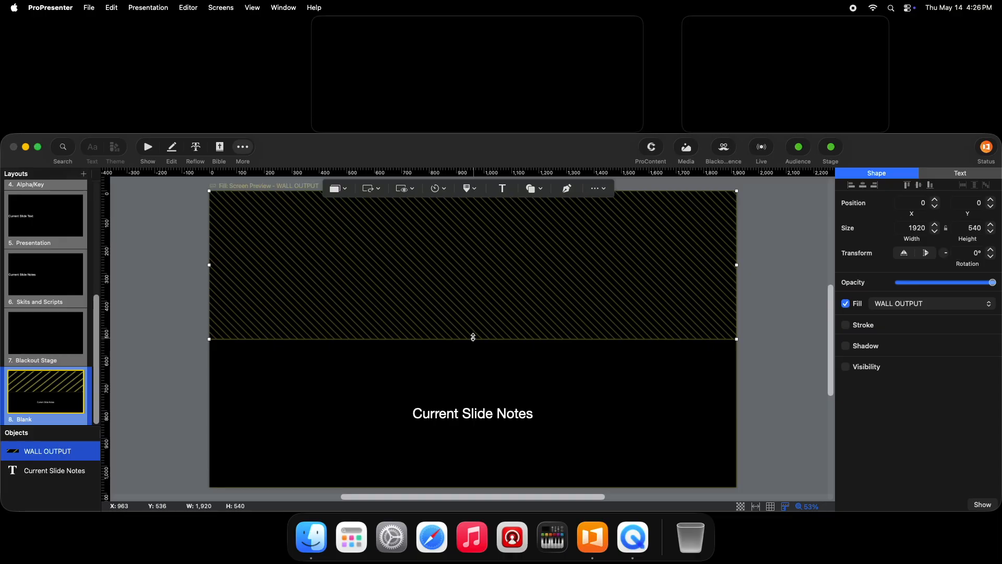
pyautogui.press('Escape')
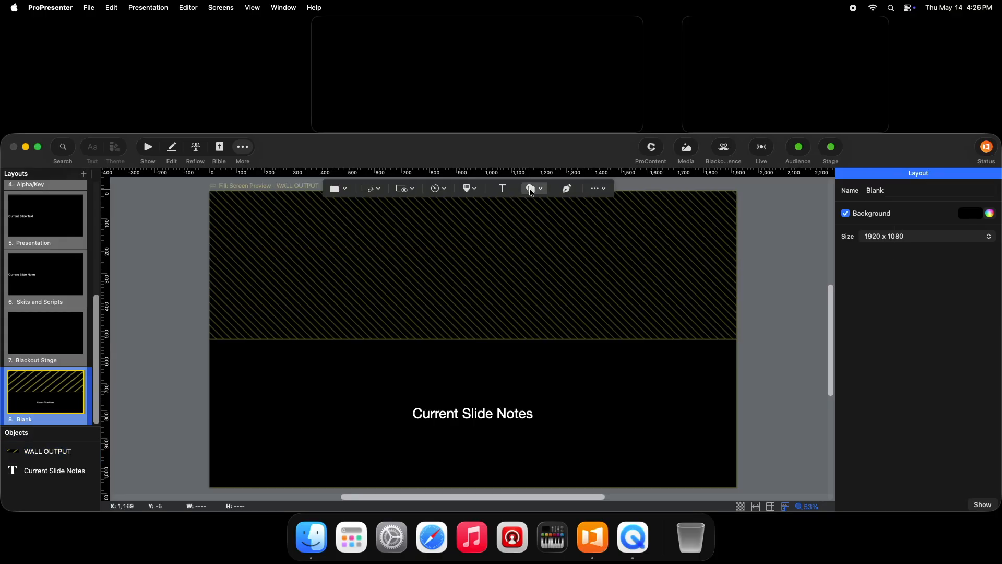
# - Add a rounded rectangle about 334 by 78 in the upper-left corner of the layout
pyautogui.click(531, 189)
pyautogui.click(563, 215)
pyautogui.moveTo(493, 334); pyautogui.dragTo(302, 213)
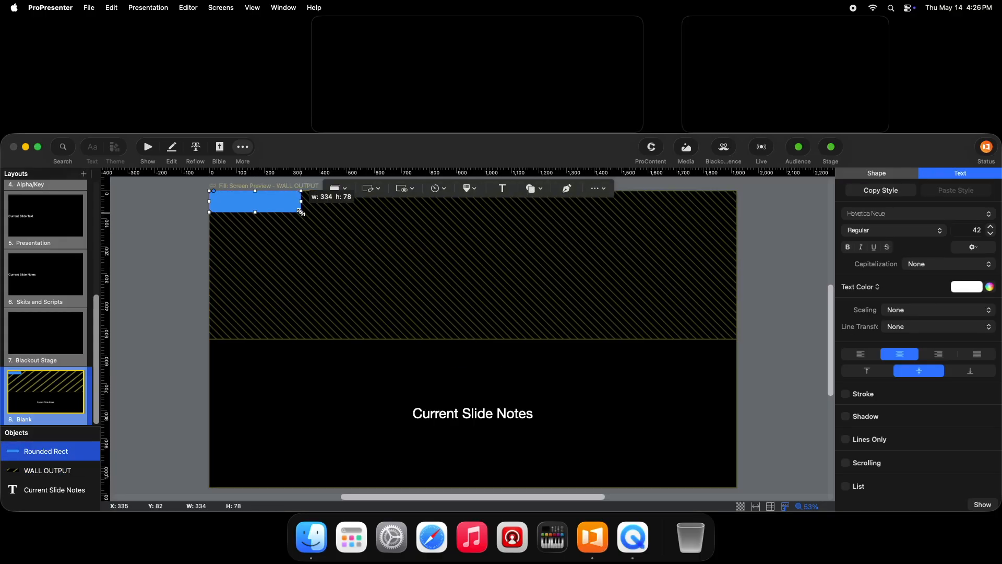
# - Add a text object about 334 by 78 over the rounded rectangle, reading "Current slide"
pyautogui.click(502, 189)
pyautogui.moveTo(671, 450); pyautogui.dragTo(390, 297)
pyautogui.moveTo(375, 290); pyautogui.dragTo(301, 213)
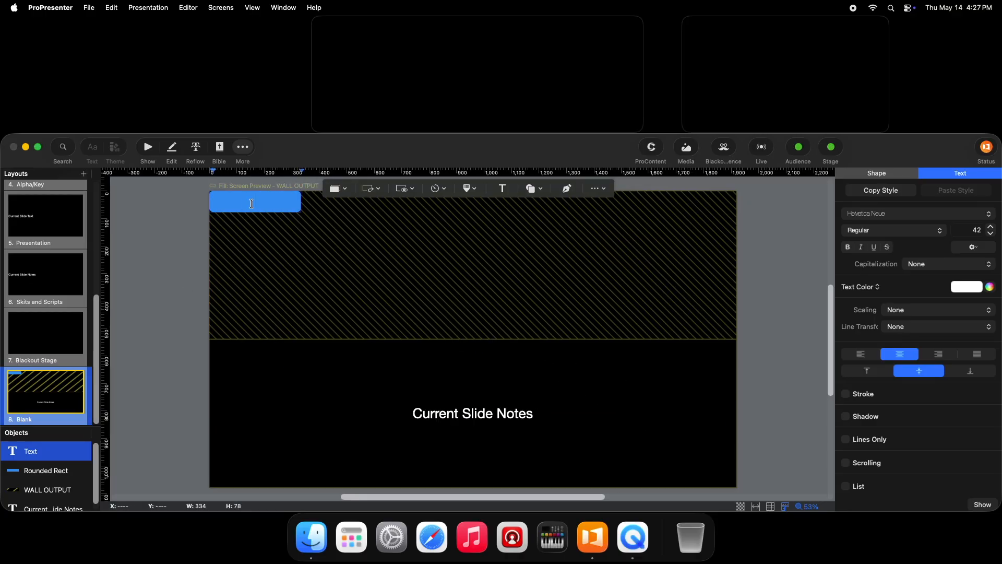
pyautogui.write('Current slide')
pyautogui.press('Escape')
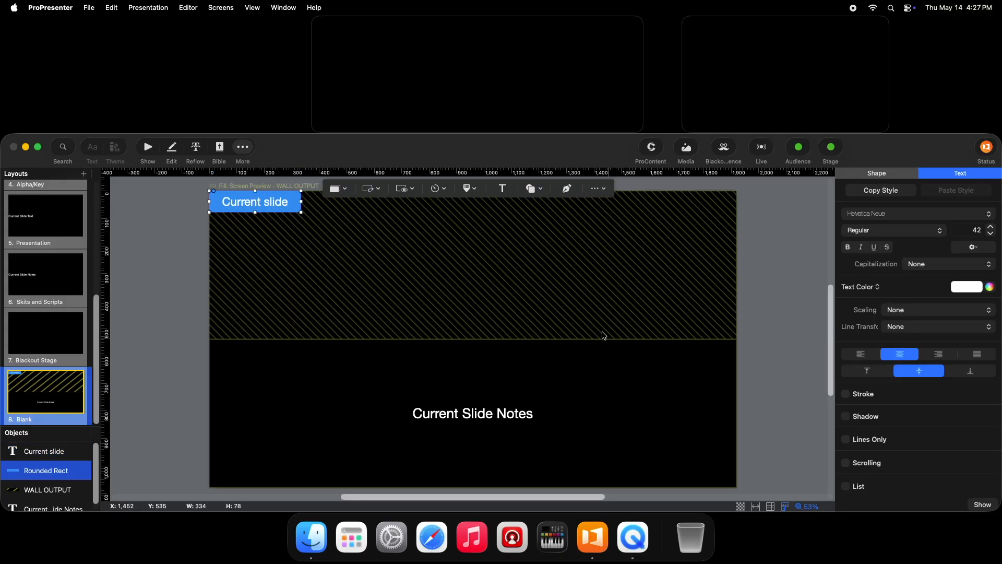
# - Set the rounded rectangle's fill color to yellow
pyautogui.click(891, 174)
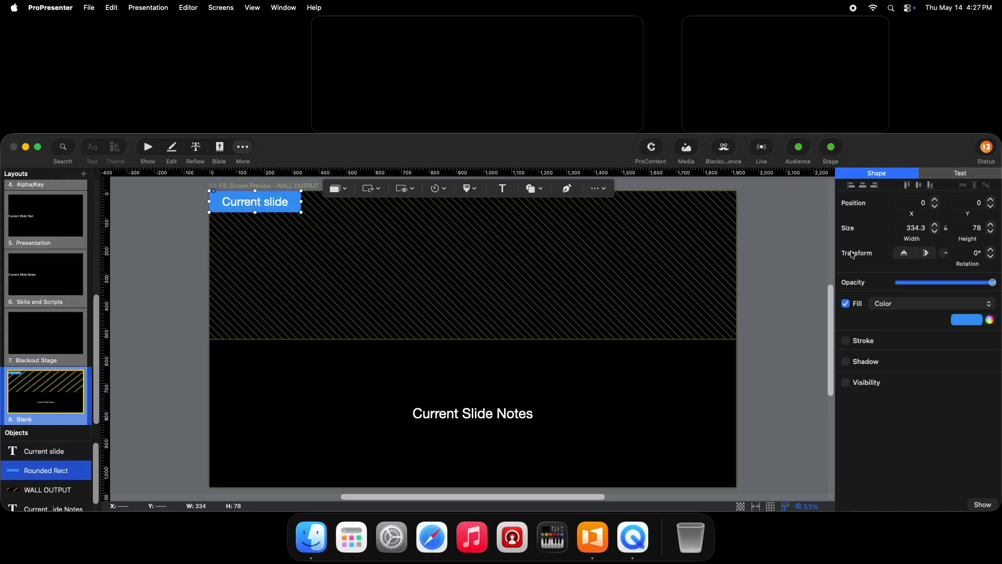
pyautogui.click(967, 319)
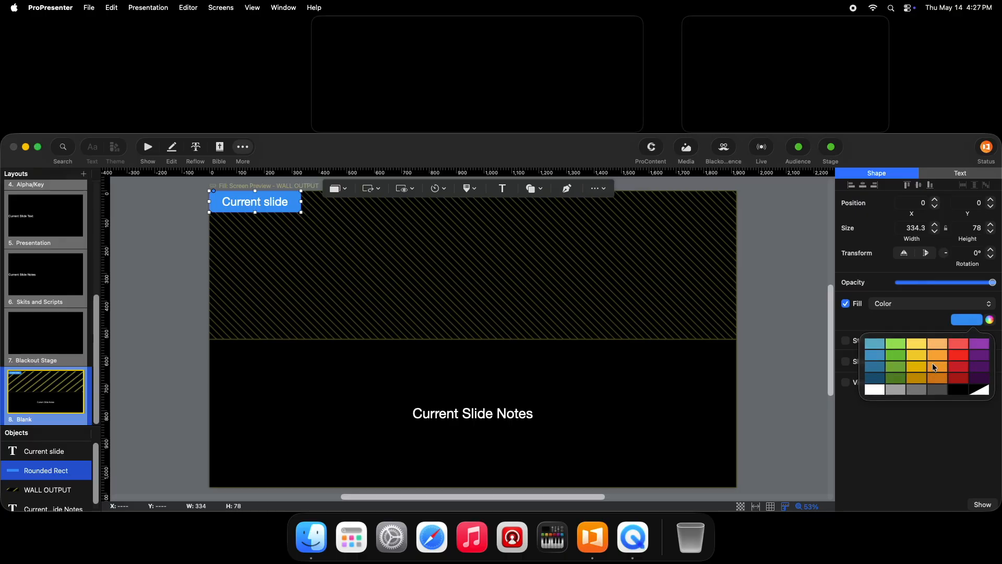
pyautogui.click(919, 361)
# - Look over the "Current slide" text object's shape and text settings and hide the rounded rectangle behind it
pyautogui.click(42, 451)
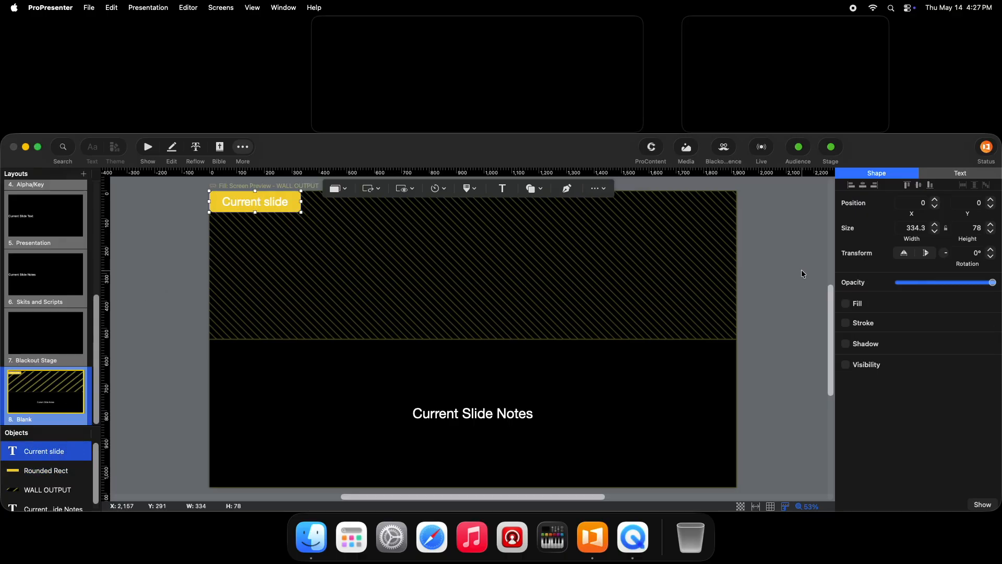
pyautogui.click(963, 177)
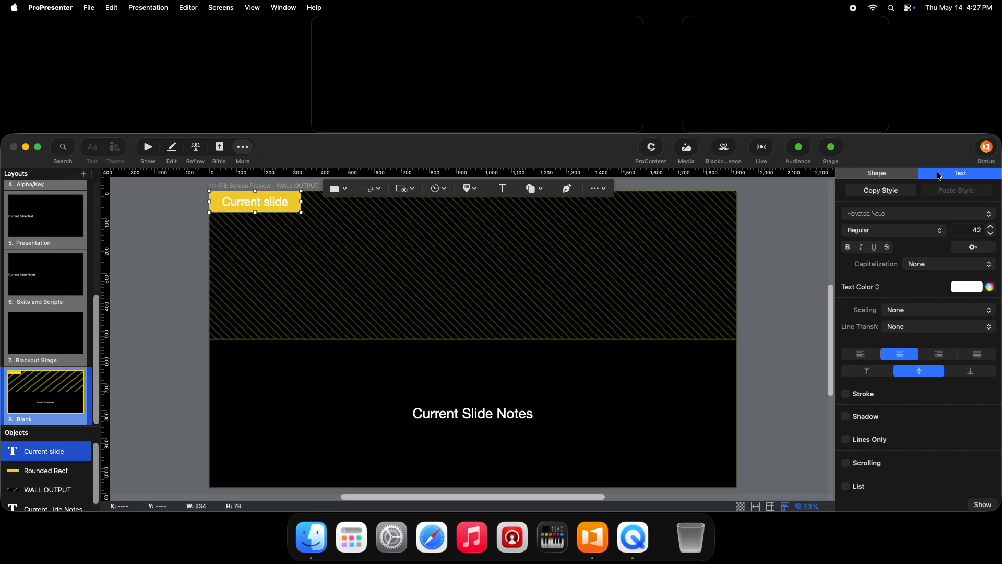
pyautogui.click(881, 176)
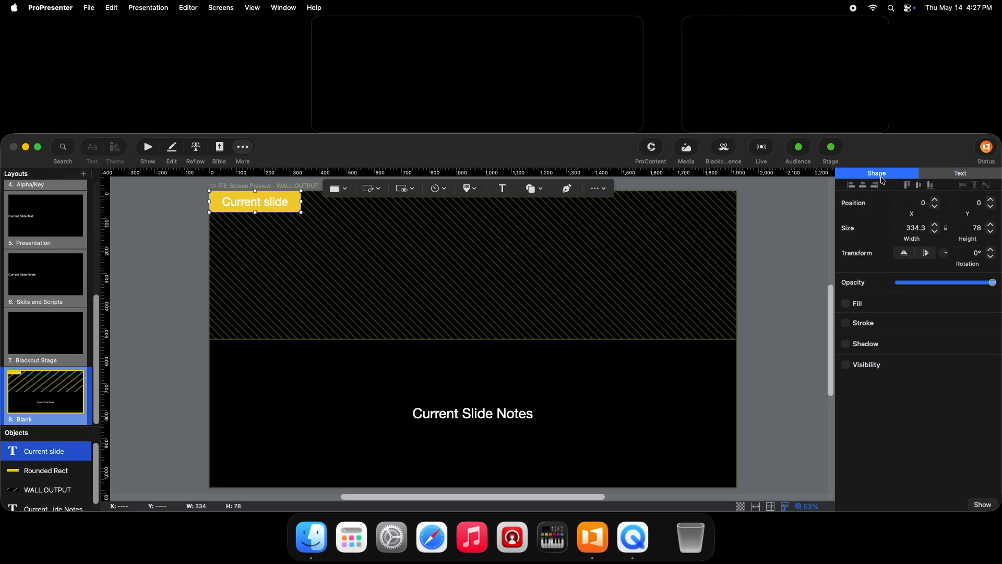
pyautogui.click(61, 471)
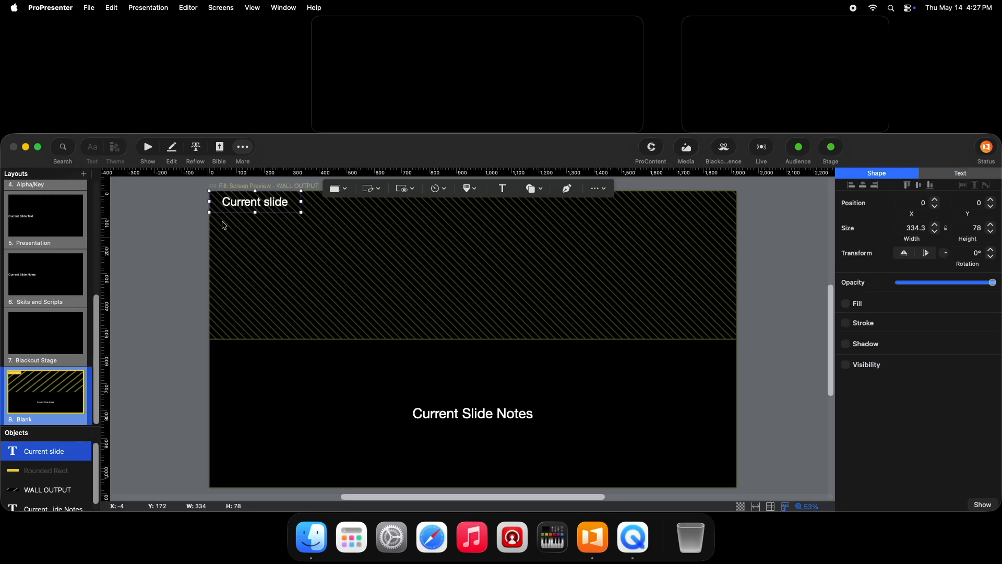
# - Give the "Current slide" text object a fill, try 50% opacity, restore full opacity and set the fill to orange
pyautogui.click(846, 304)
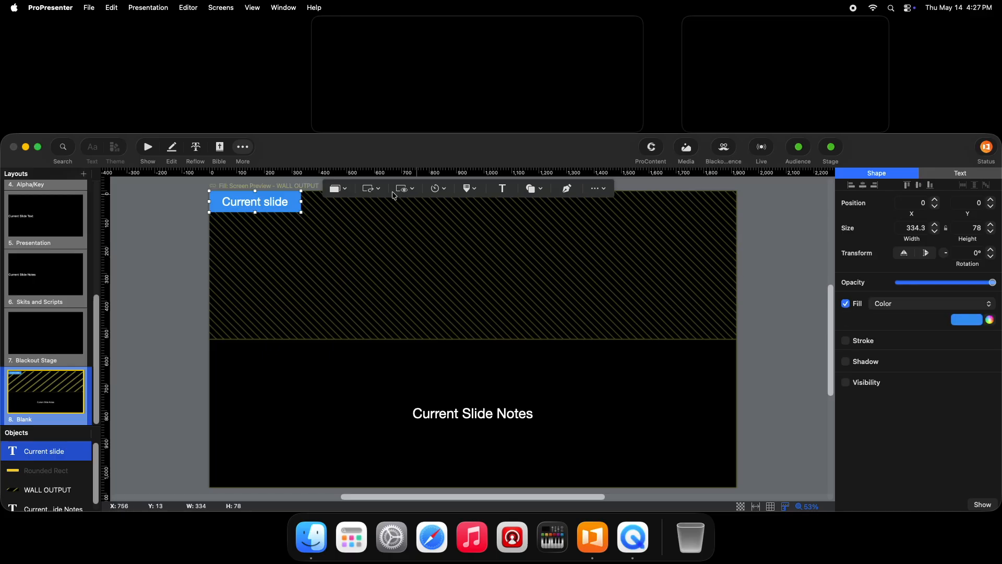
pyautogui.click(946, 285)
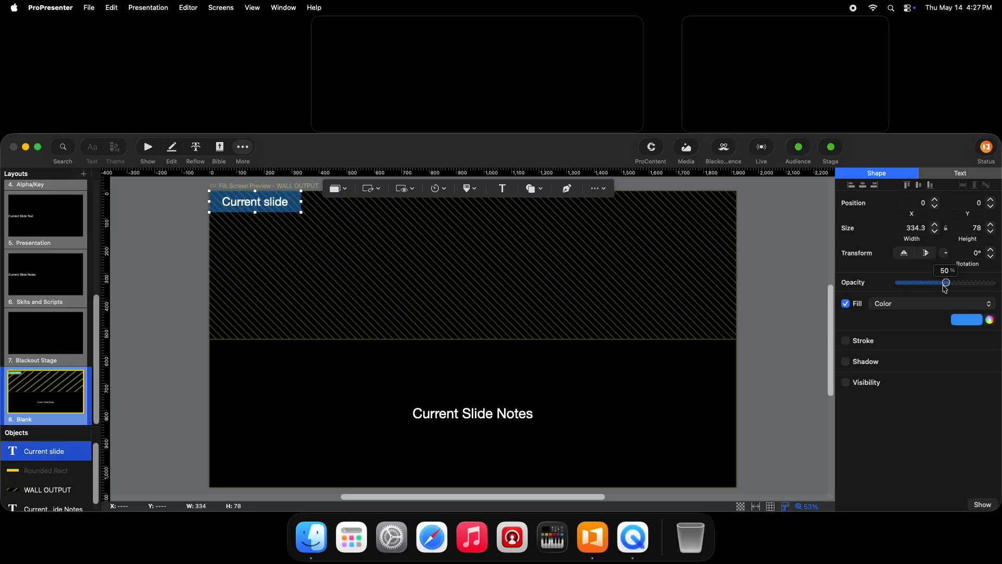
pyautogui.moveTo(945, 285); pyautogui.dragTo(993, 283)
pyautogui.click(967, 319)
pyautogui.click(882, 348)
# - Try a thicker, recolored shape stroke around the "Current slide" text object, and turn the stroke off again
pyautogui.click(846, 340)
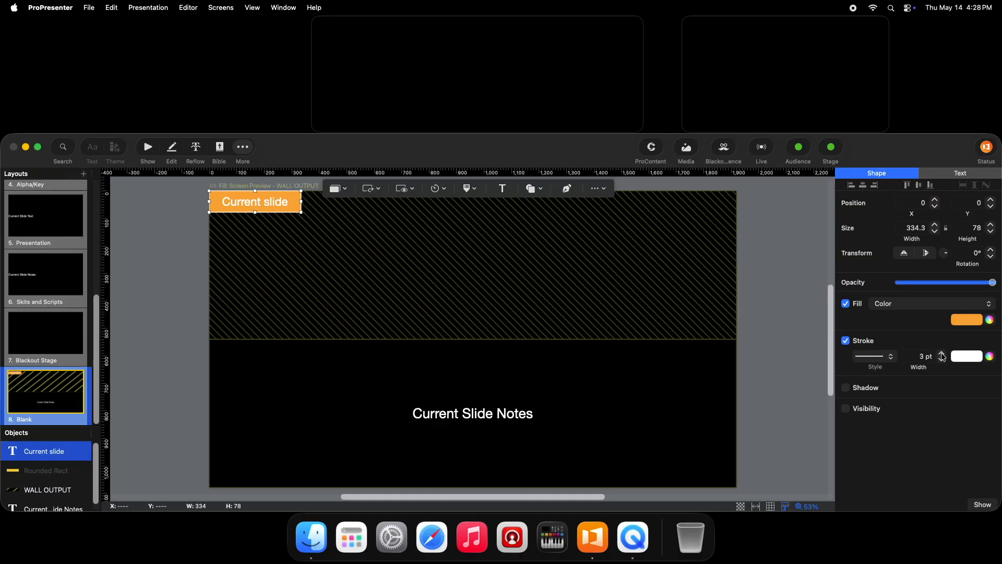
pyautogui.click(942, 353)
pyautogui.click(942, 353)
pyautogui.click(967, 356)
pyautogui.click(958, 380)
pyautogui.click(846, 340)
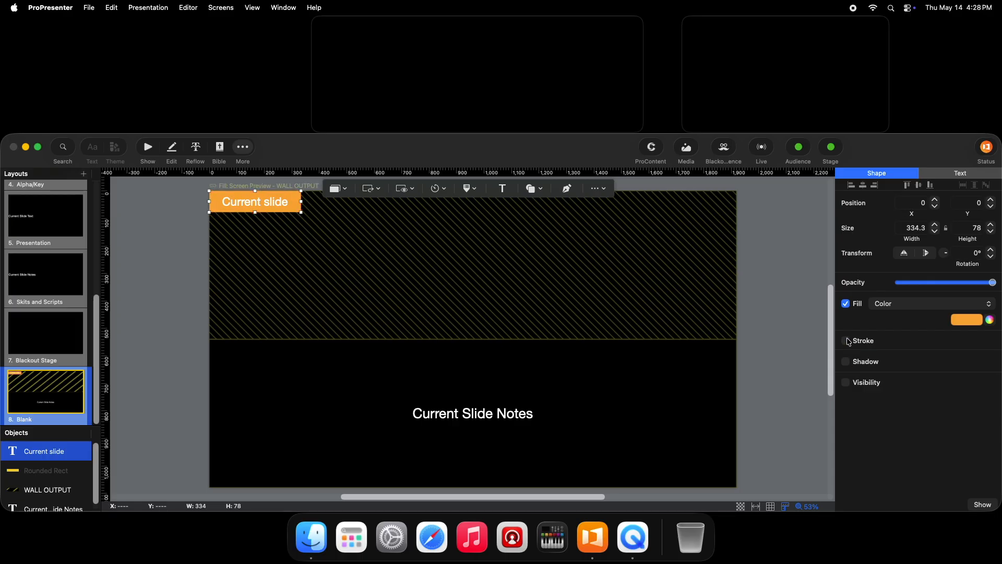
# - Turn off the "Current slide" text object's fill and unhide the rounded rectangle
pyautogui.click(847, 304)
pyautogui.click(53, 473)
pyautogui.click(63, 471)
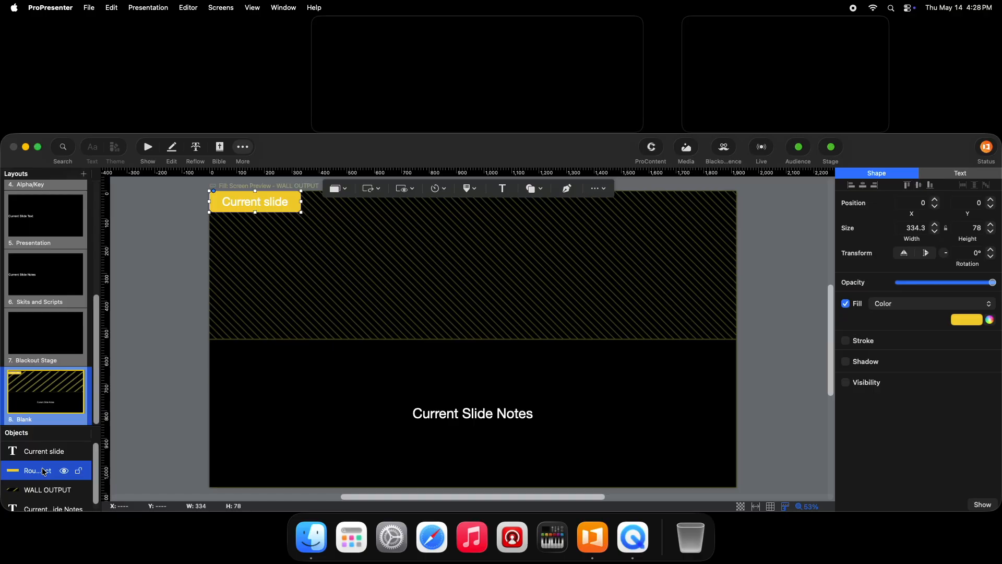
# - Apply a black stroke of width 9 and a shadow to the "Current slide" text
pyautogui.click(44, 451)
pyautogui.click(958, 172)
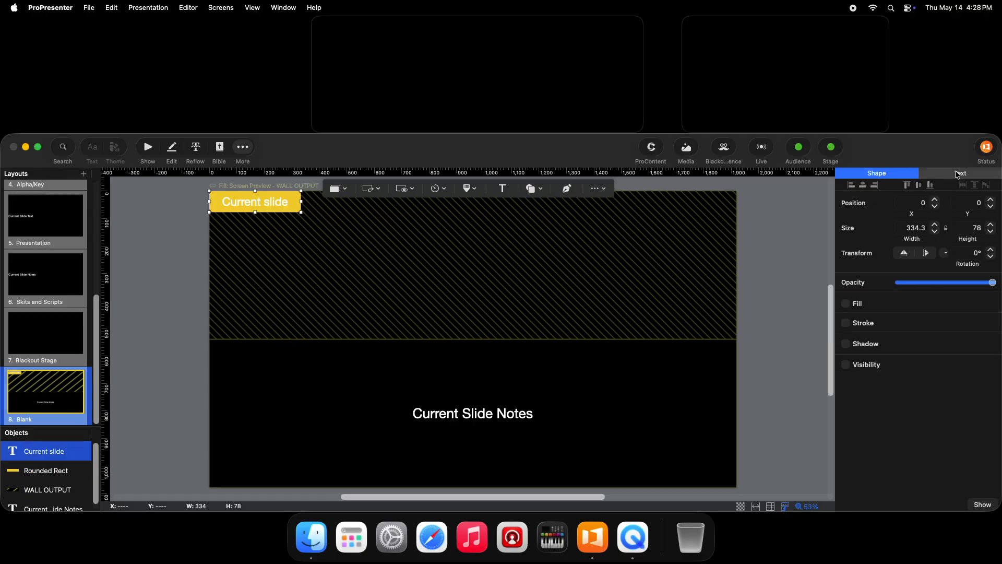
pyautogui.click(847, 395)
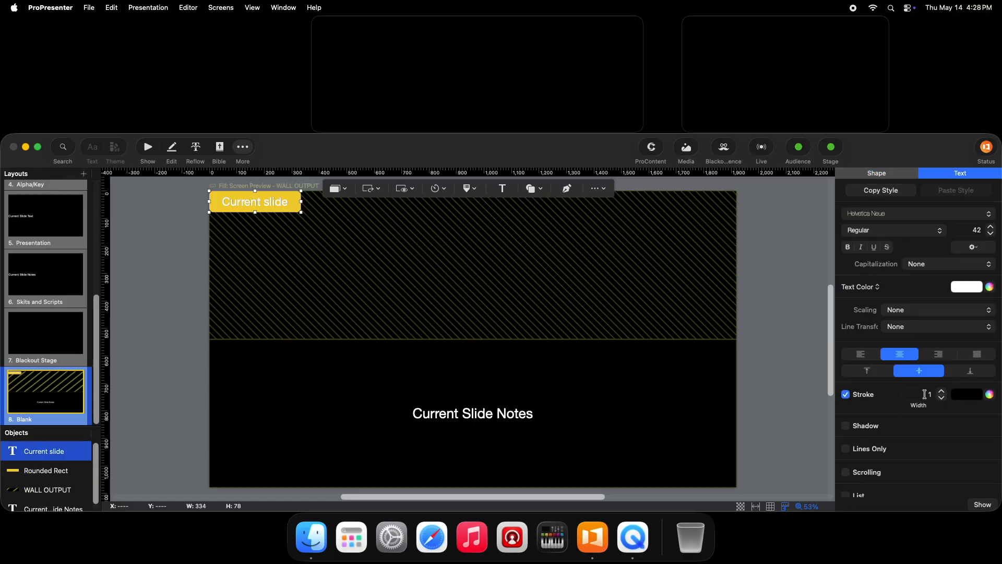
pyautogui.click(941, 391)
pyautogui.click(942, 391)
pyautogui.click(941, 392)
pyautogui.click(941, 391)
pyautogui.click(942, 392)
pyautogui.click(941, 391)
pyautogui.click(942, 391)
pyautogui.click(942, 391)
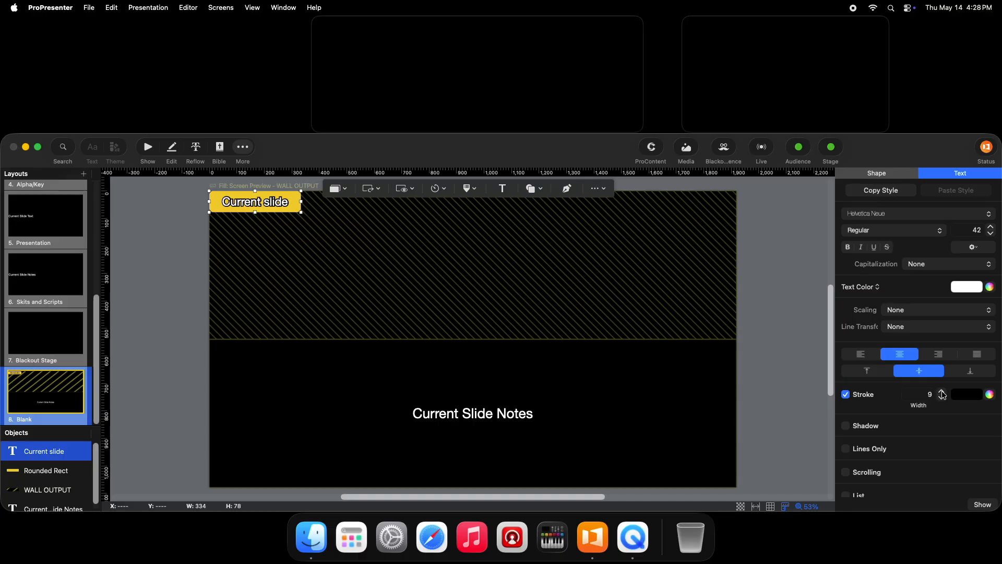
pyautogui.click(846, 426)
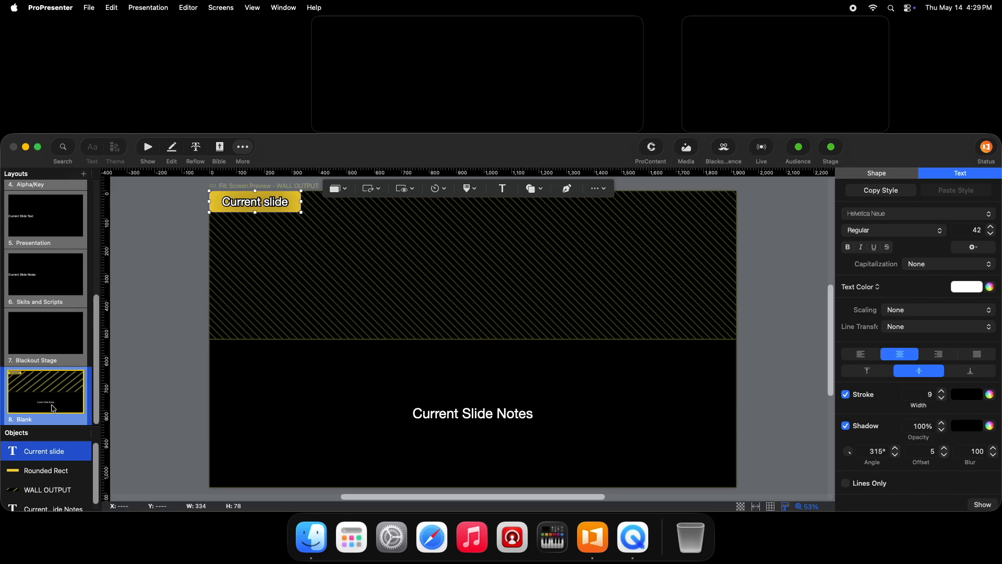
# - Rename the new stage layout with the person's first name in possessive form followed by "layout"
pyautogui.rightClick(35, 425)
pyautogui.click(76, 470)
pyautogui.write("jimmy's layout")
pyautogui.press('Return')
# - Return to the show view and add a Service Screens macro named with the person's first name in possessive form followed by "macro"
pyautogui.press('super+1')
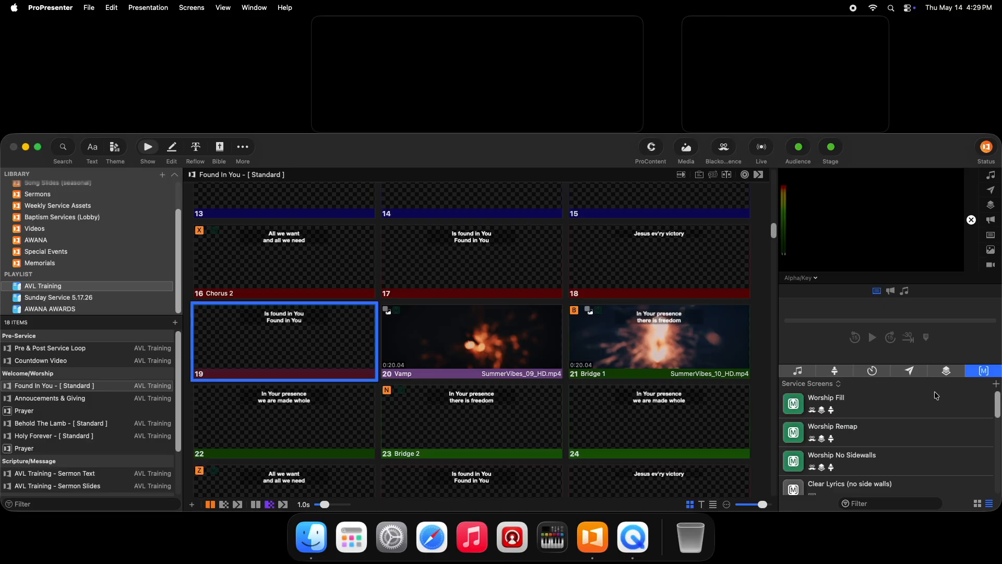
pyautogui.scroll(-5, 921, 413)
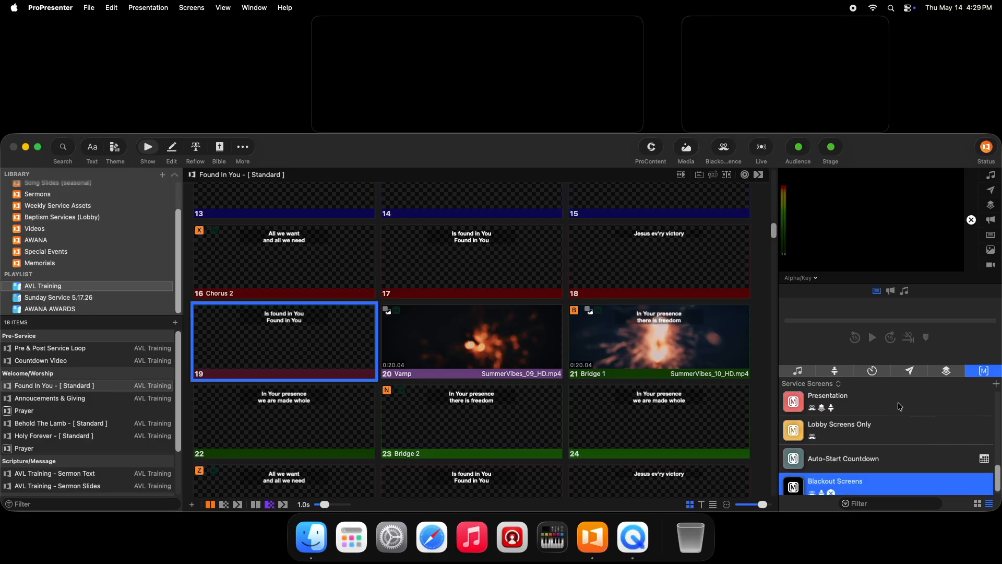
pyautogui.click(994, 385)
pyautogui.write('jhi')
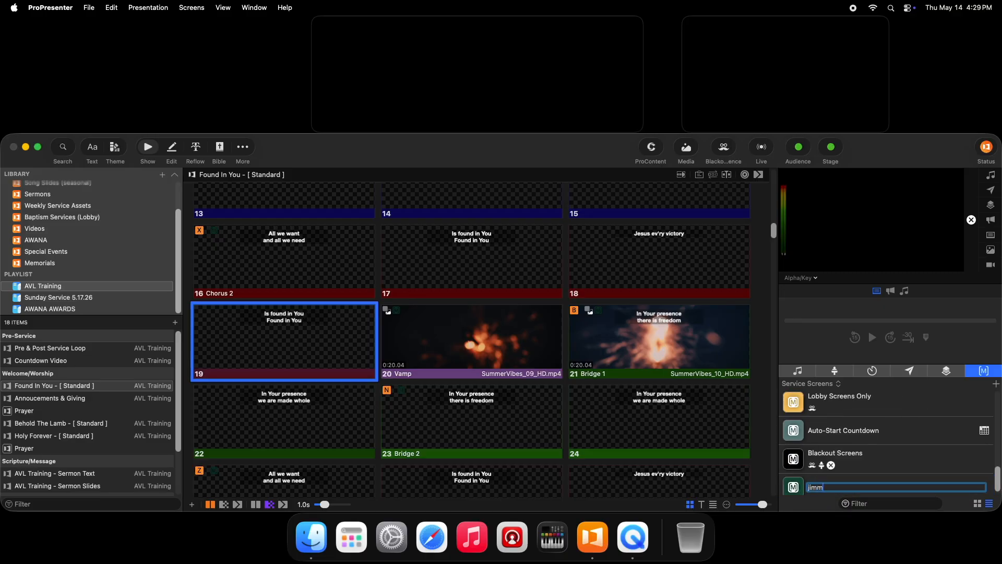
pyautogui.write("my's macro")
pyautogui.press('Return')
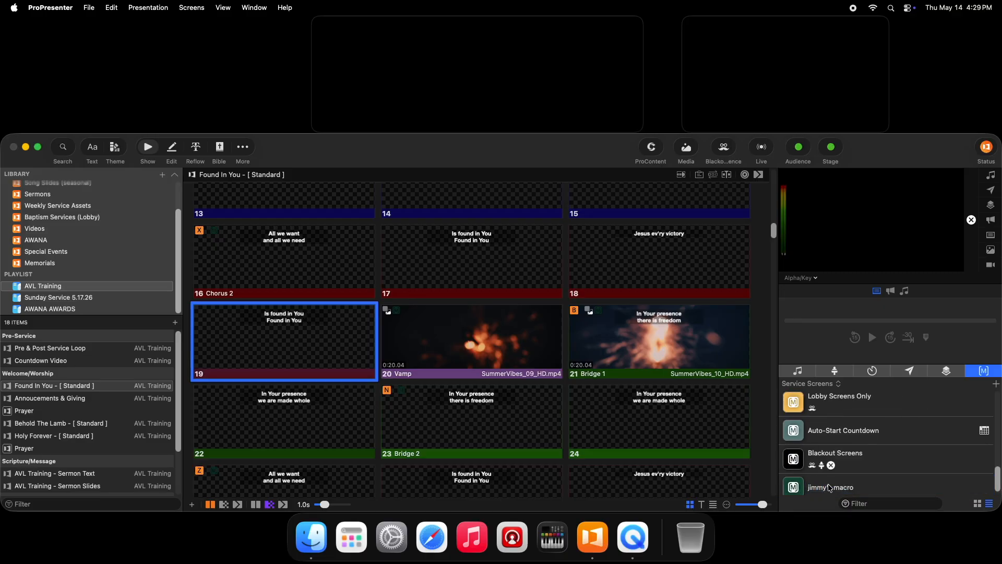
# - Add a Stage action to the new macro that sets Conf Mon to the custom stage layout
pyautogui.rightClick(829, 488)
pyautogui.moveTo(856, 413)
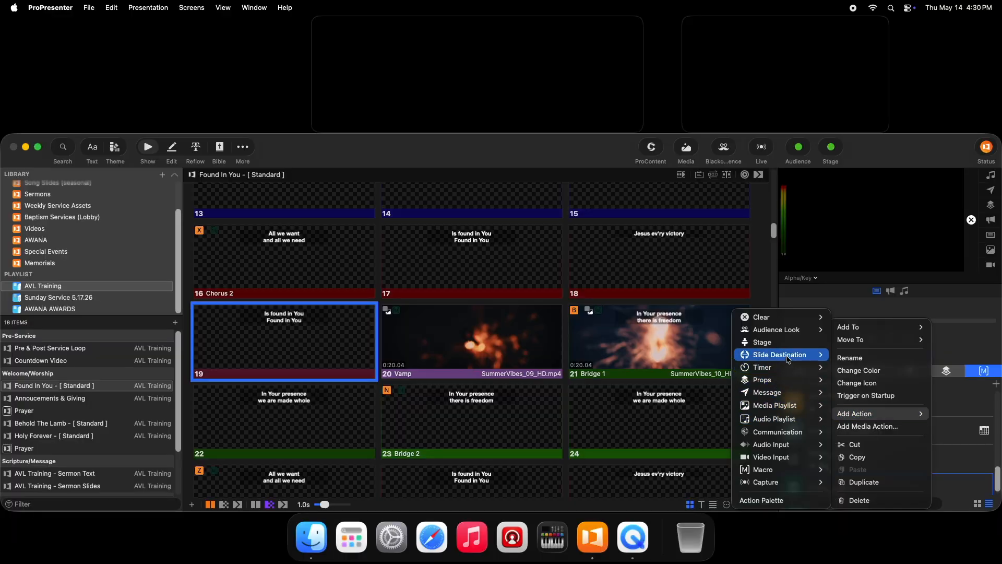
pyautogui.click(762, 354)
pyautogui.click(740, 495)
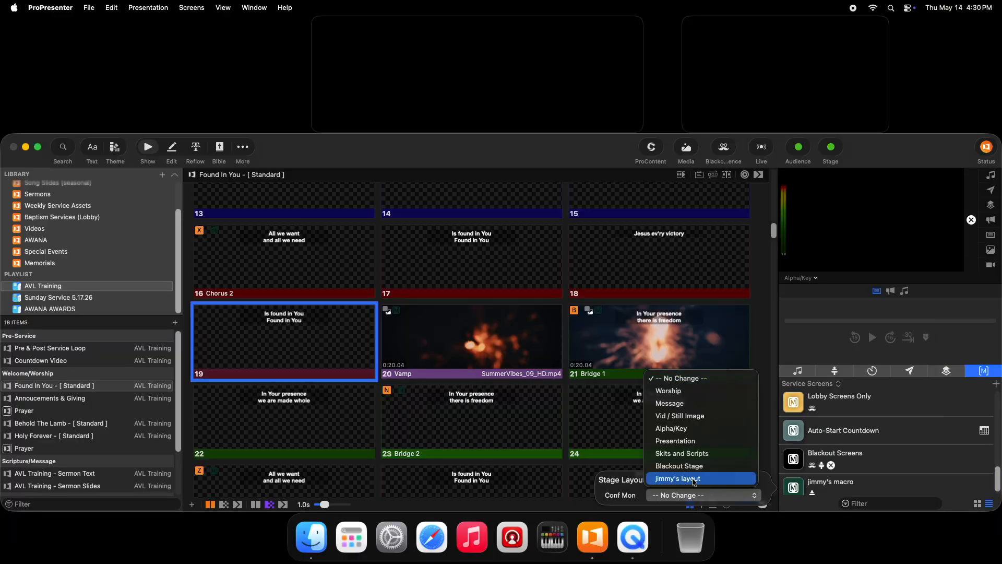
pyautogui.click(694, 479)
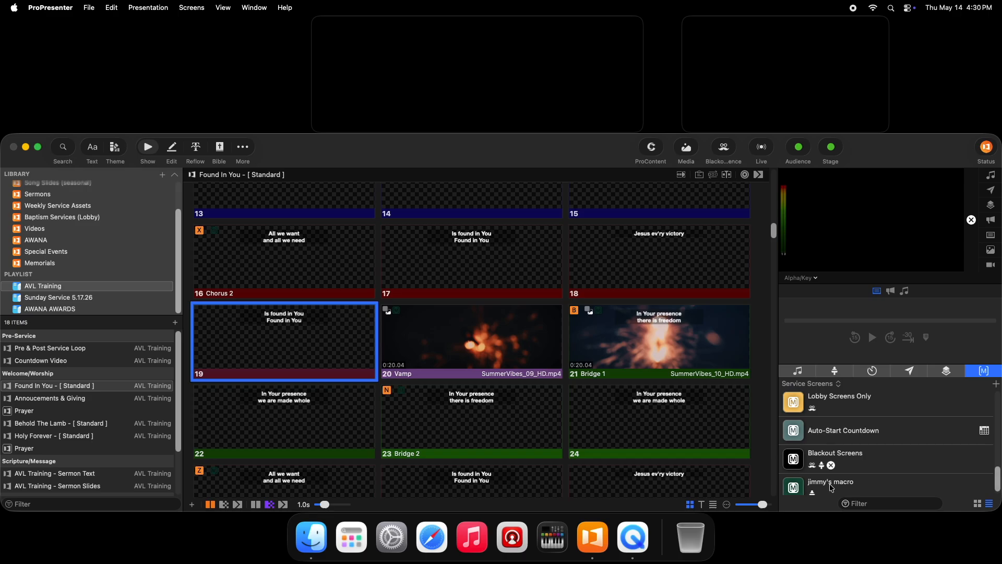
# - Show the Intro slide and the "Flood our thoughts" slide of "Found In You" live, and trigger the new macro
pyautogui.scroll(10, 290, 276)
pyautogui.click(290, 277)
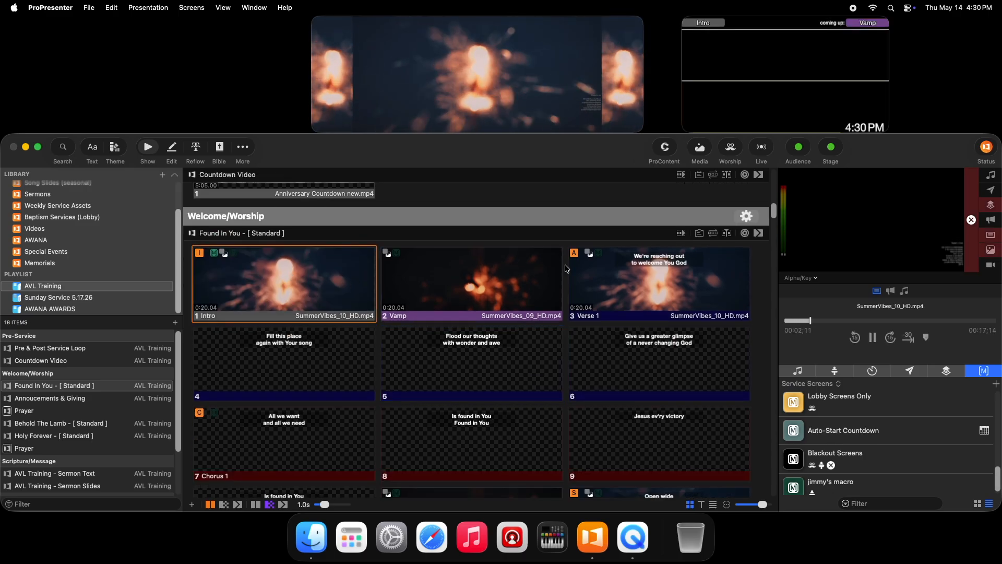
pyautogui.click(480, 366)
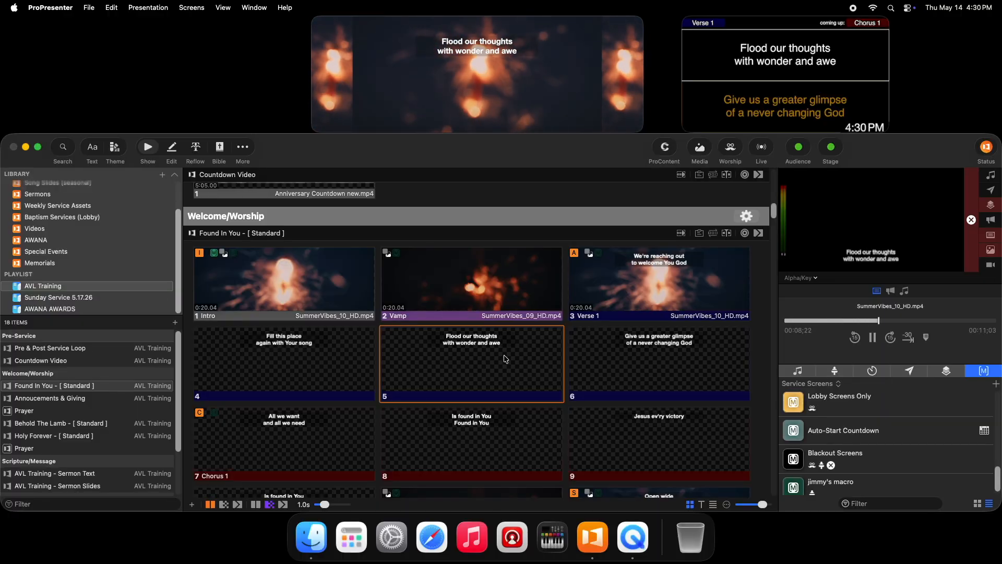
pyautogui.click(844, 488)
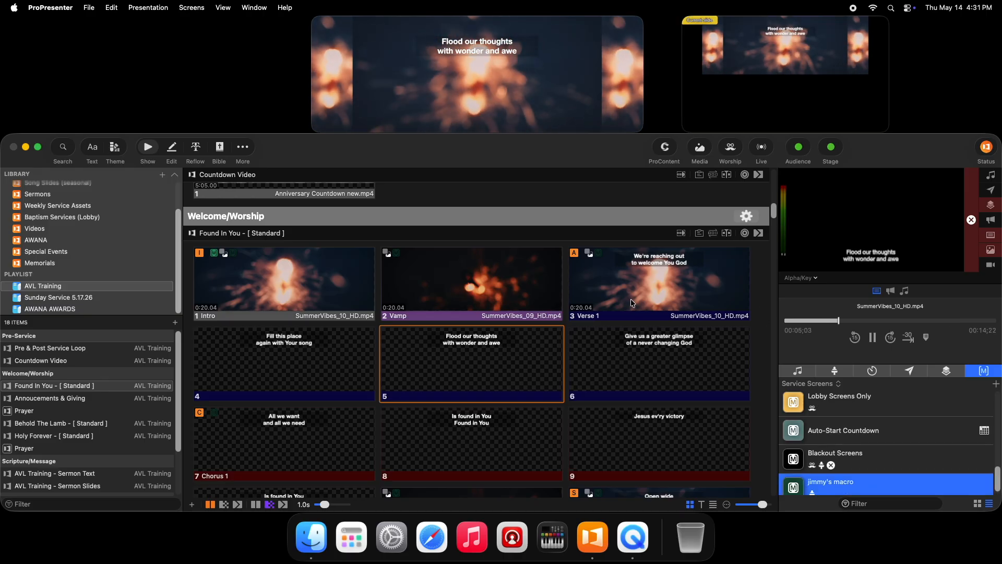
# - Add a slide note to the "Flood our thoughts" slide with the person's first name in possessive form followed by "notes", and return to the show view
pyautogui.rightClick(471, 367)
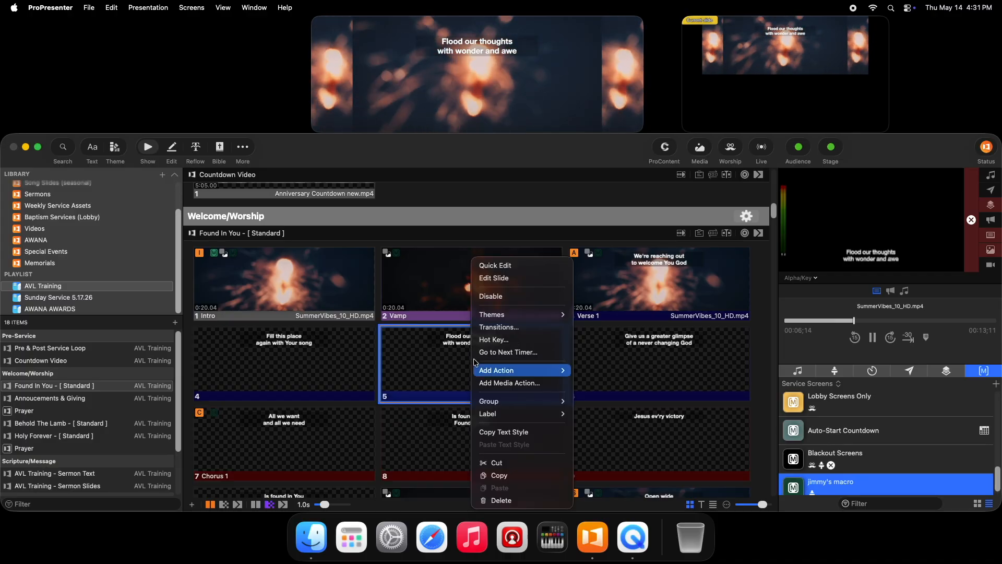
pyautogui.click(495, 280)
pyautogui.click(319, 455)
pyautogui.write("Jimmy's notes")
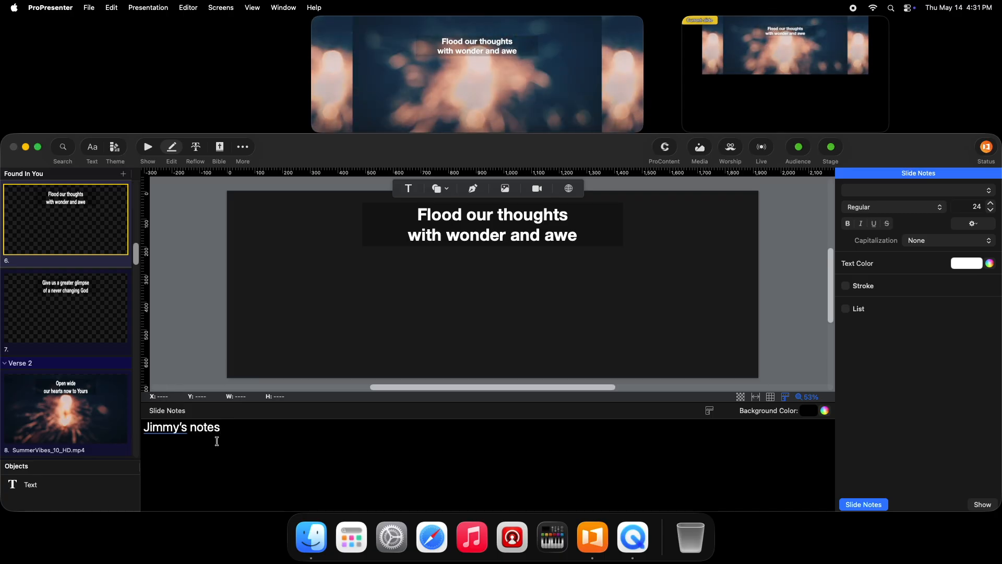
pyautogui.click(148, 148)
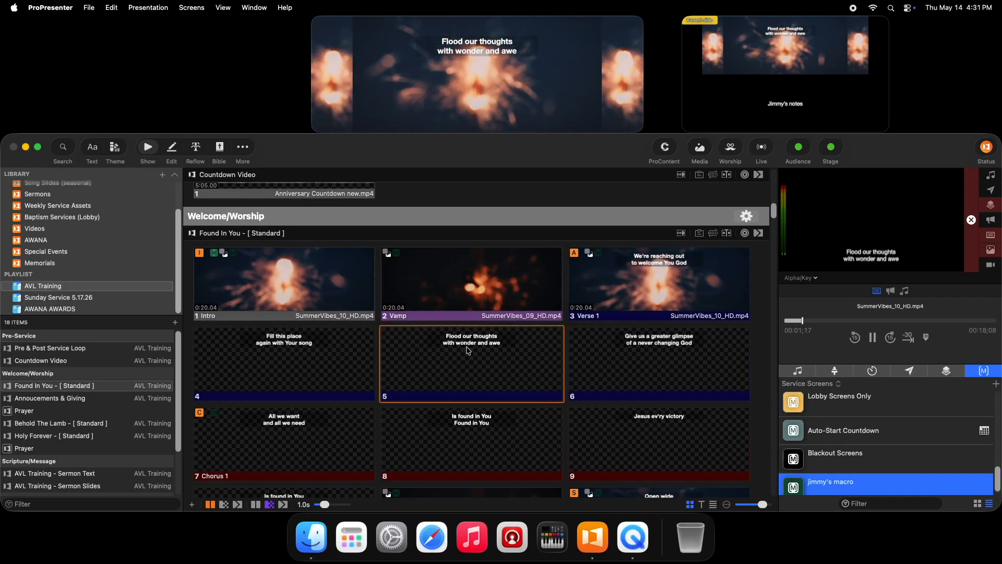